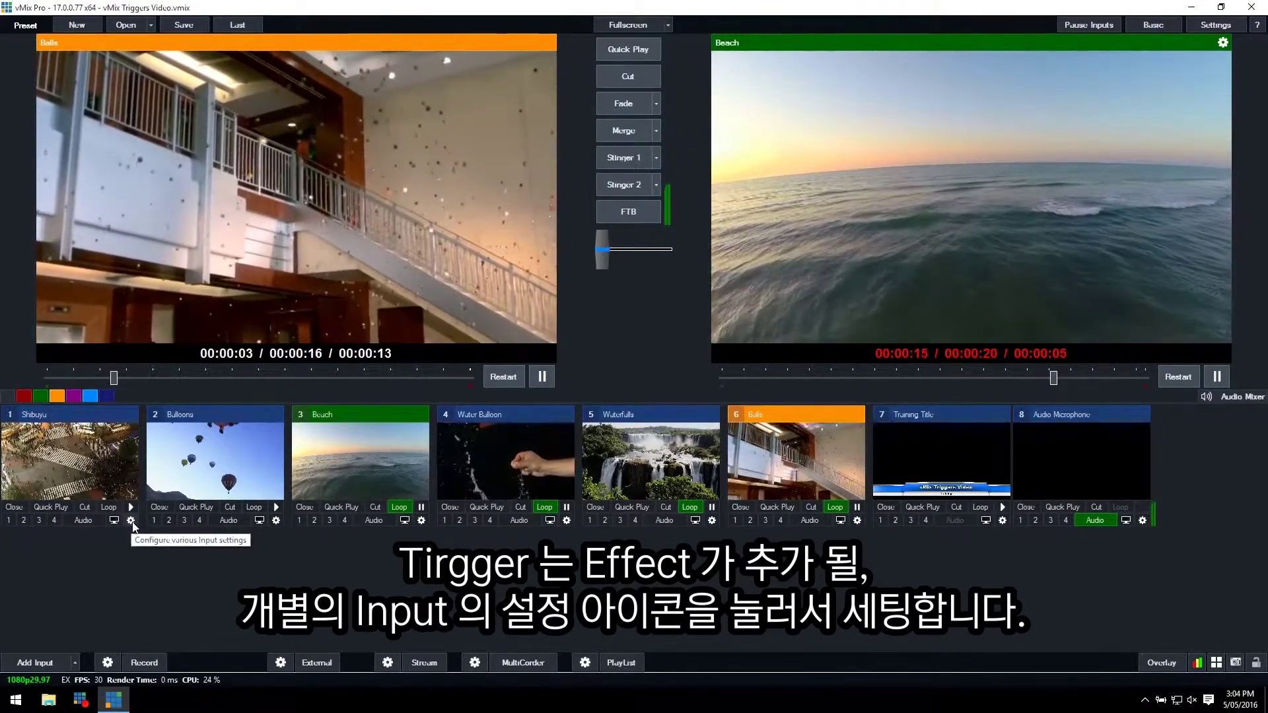
Step: Open the Triggers settings of the Shibuya input and review the available trigger events
click(130, 520)
click(139, 203)
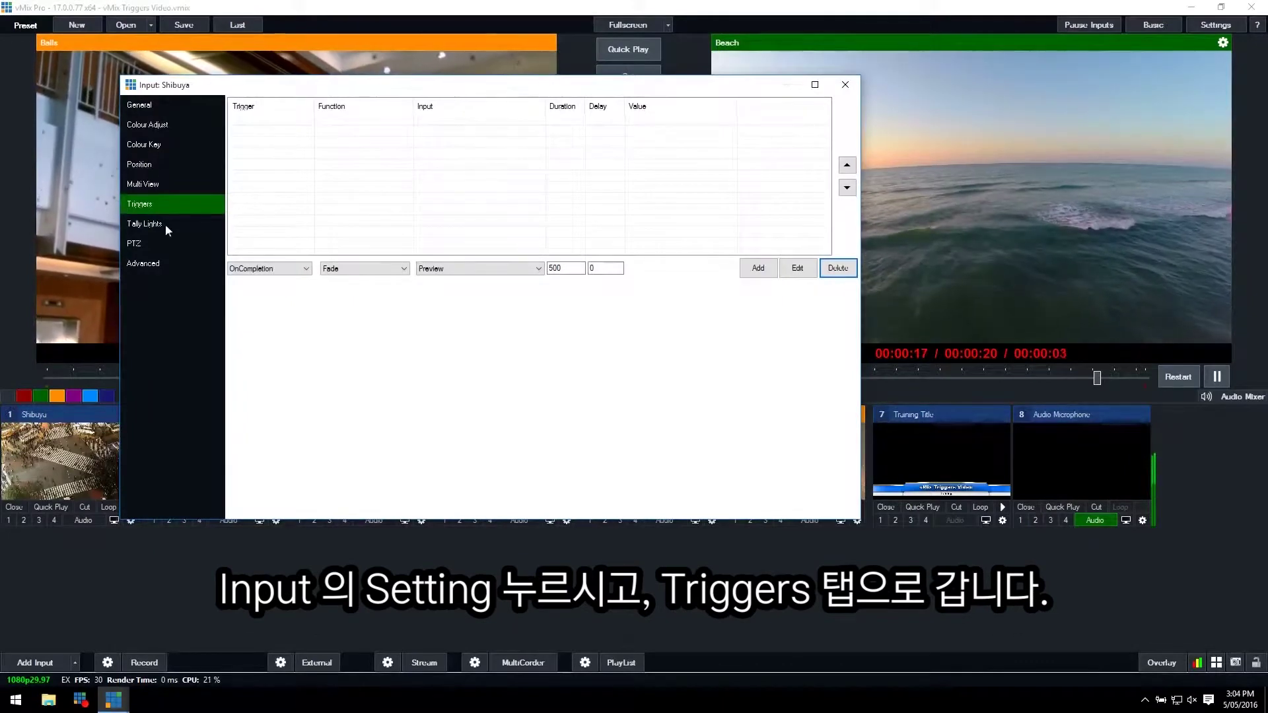
click(139, 104)
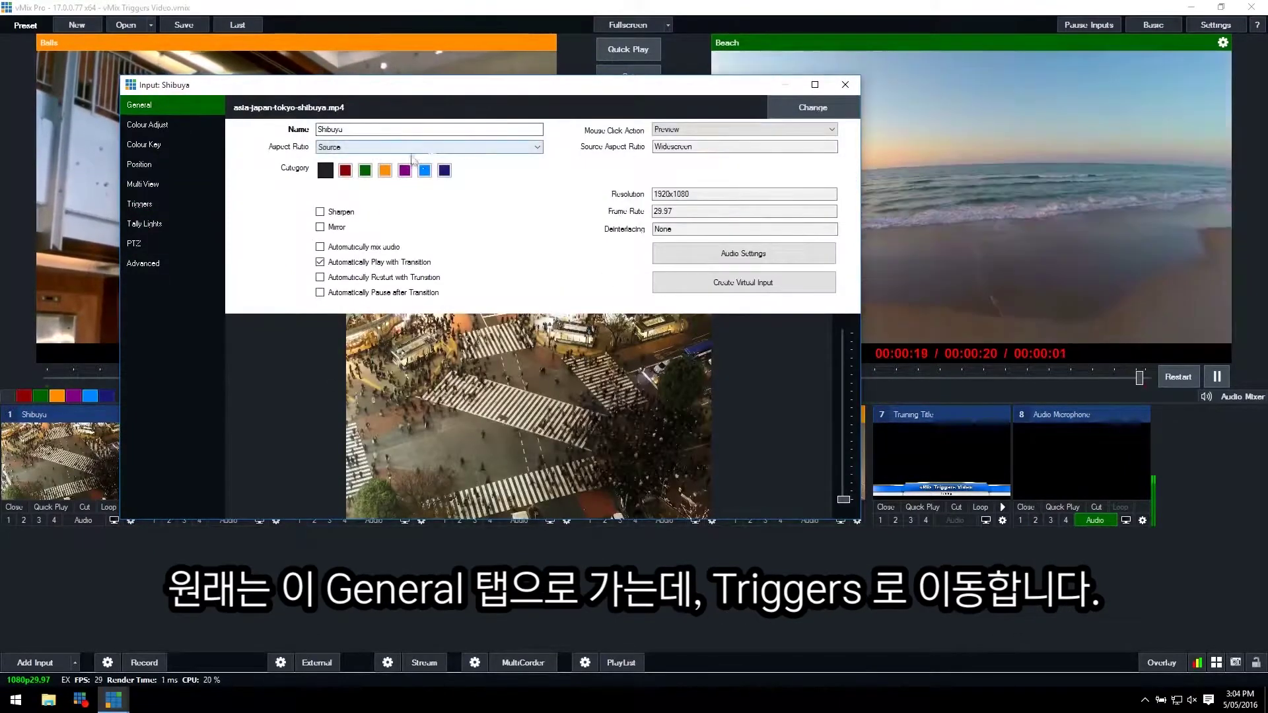
click(144, 206)
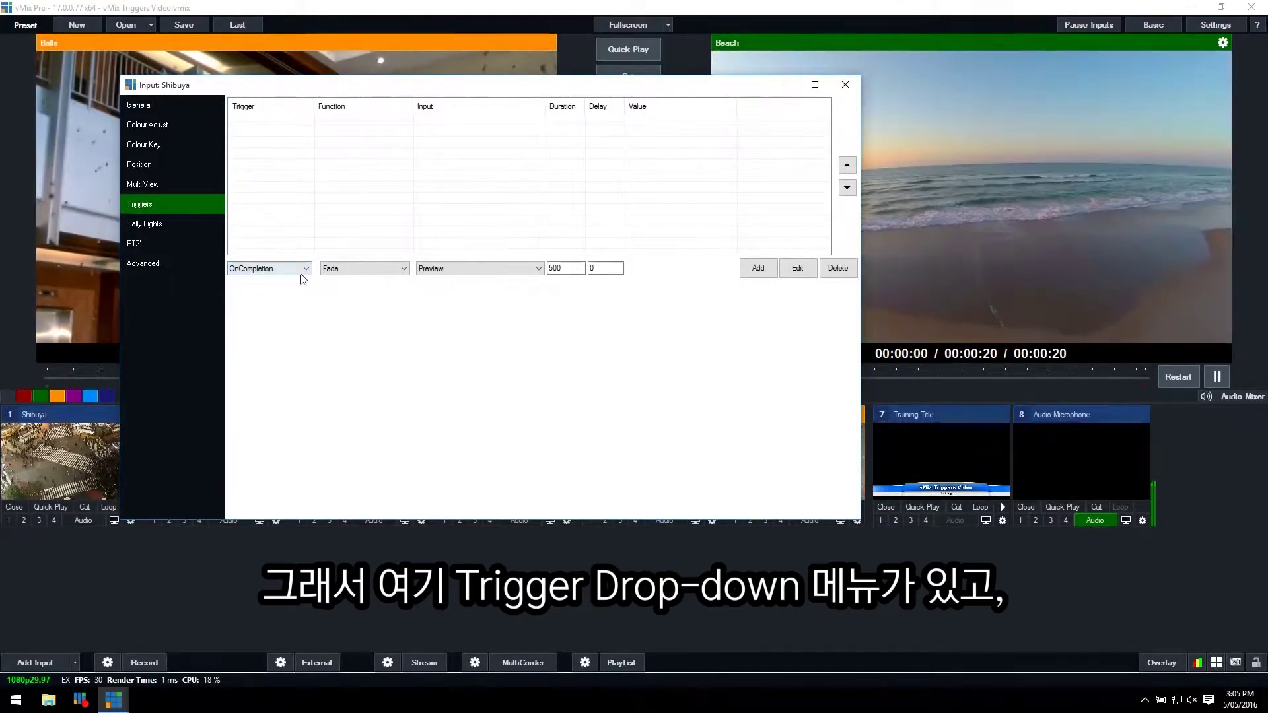
click(276, 272)
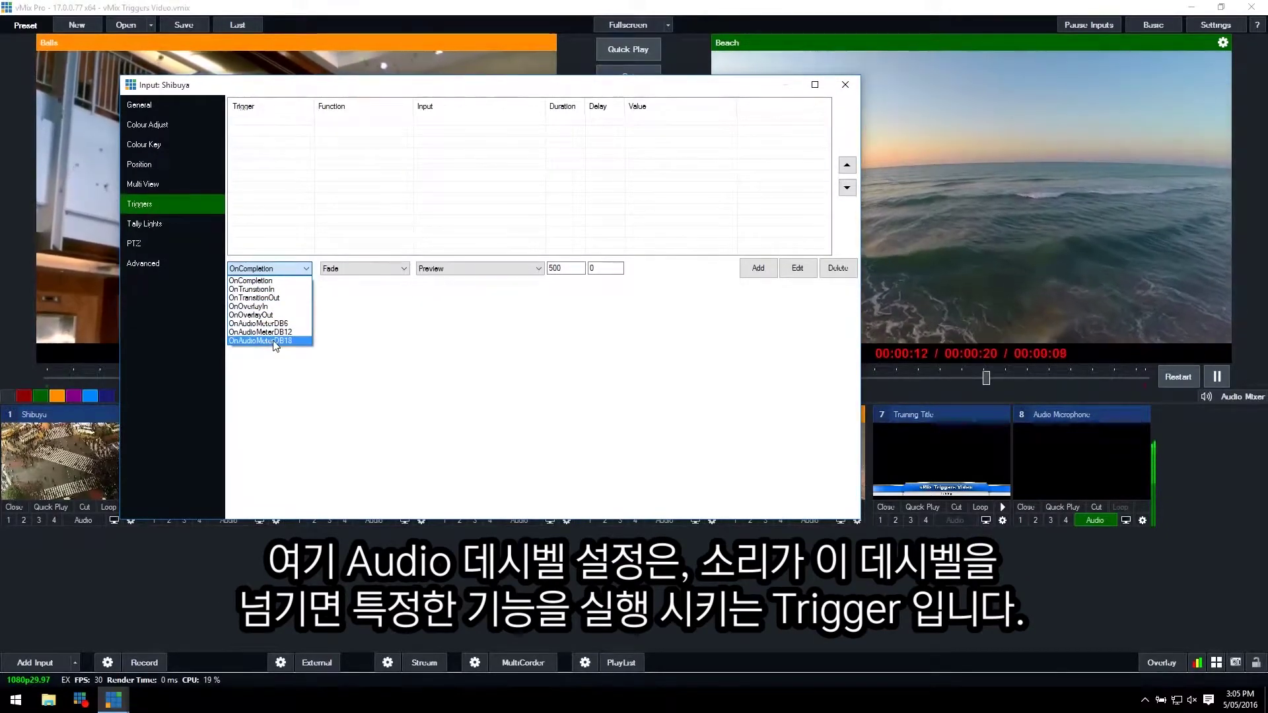
click(380, 377)
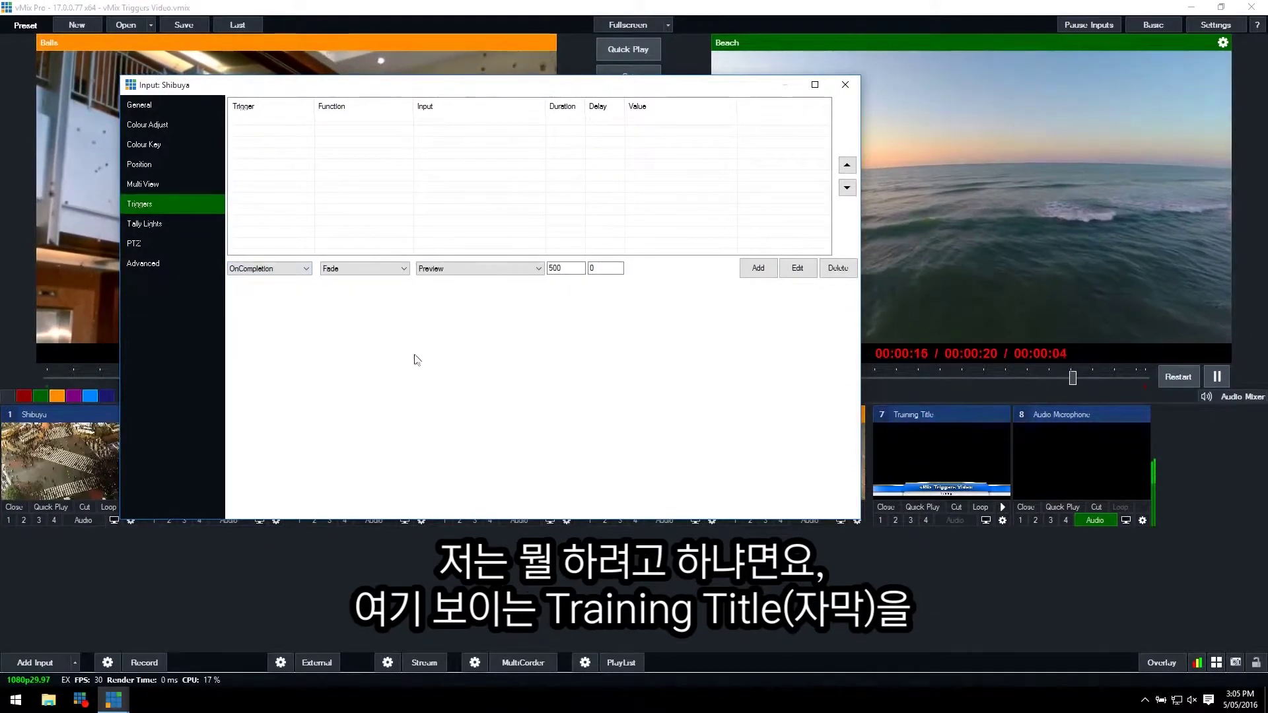
Step: Preview the Training Title and Water Balloon inputs, and return to the Shibuya input settings
click(938, 418)
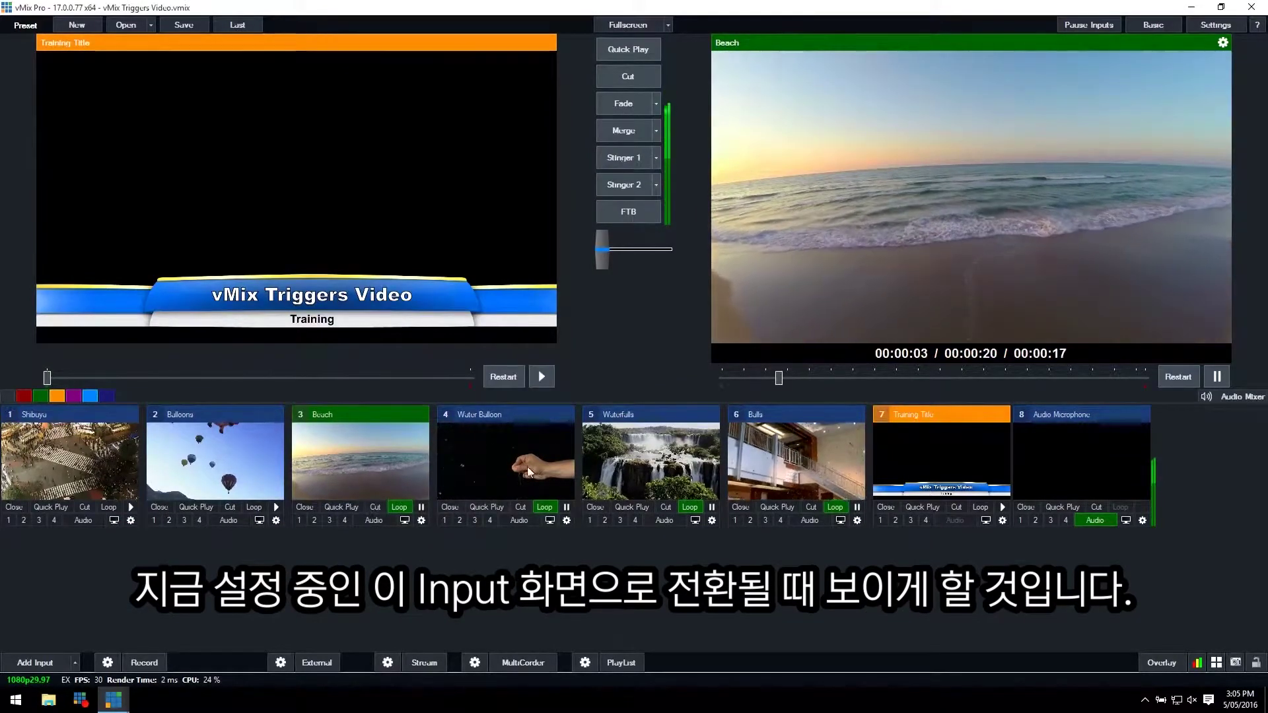
click(496, 496)
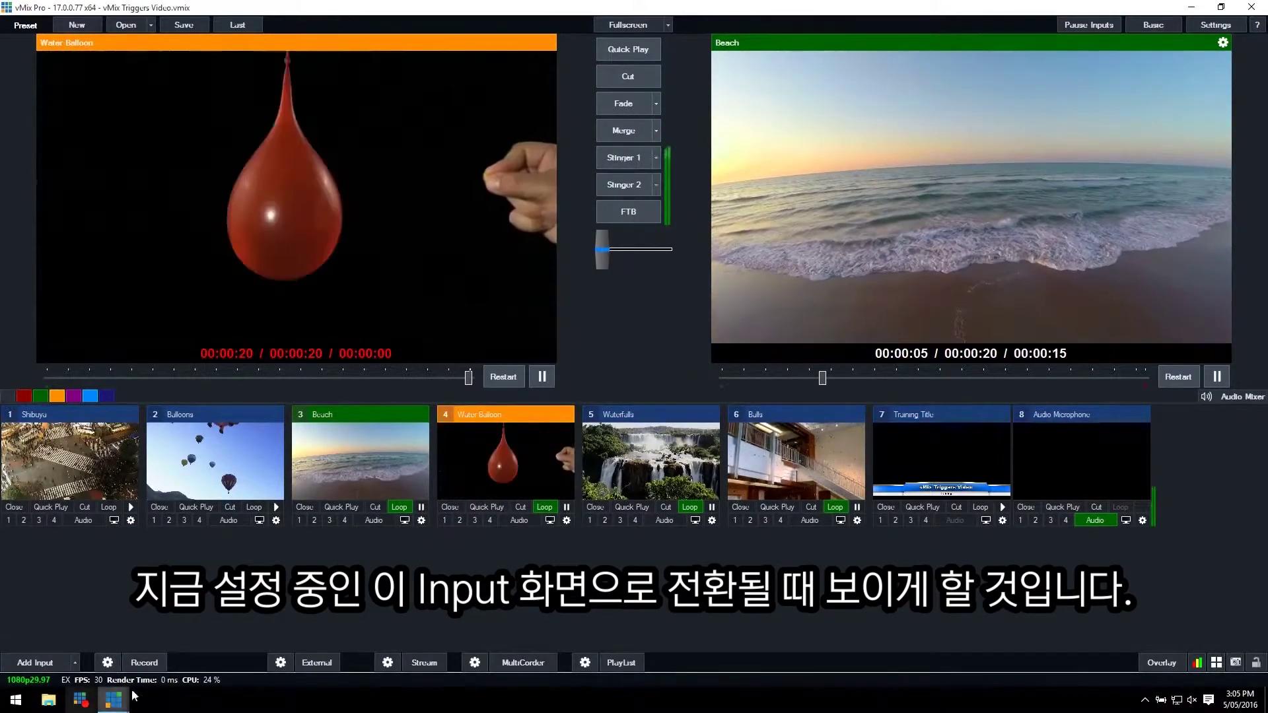
mouse_move(125, 697)
click(224, 643)
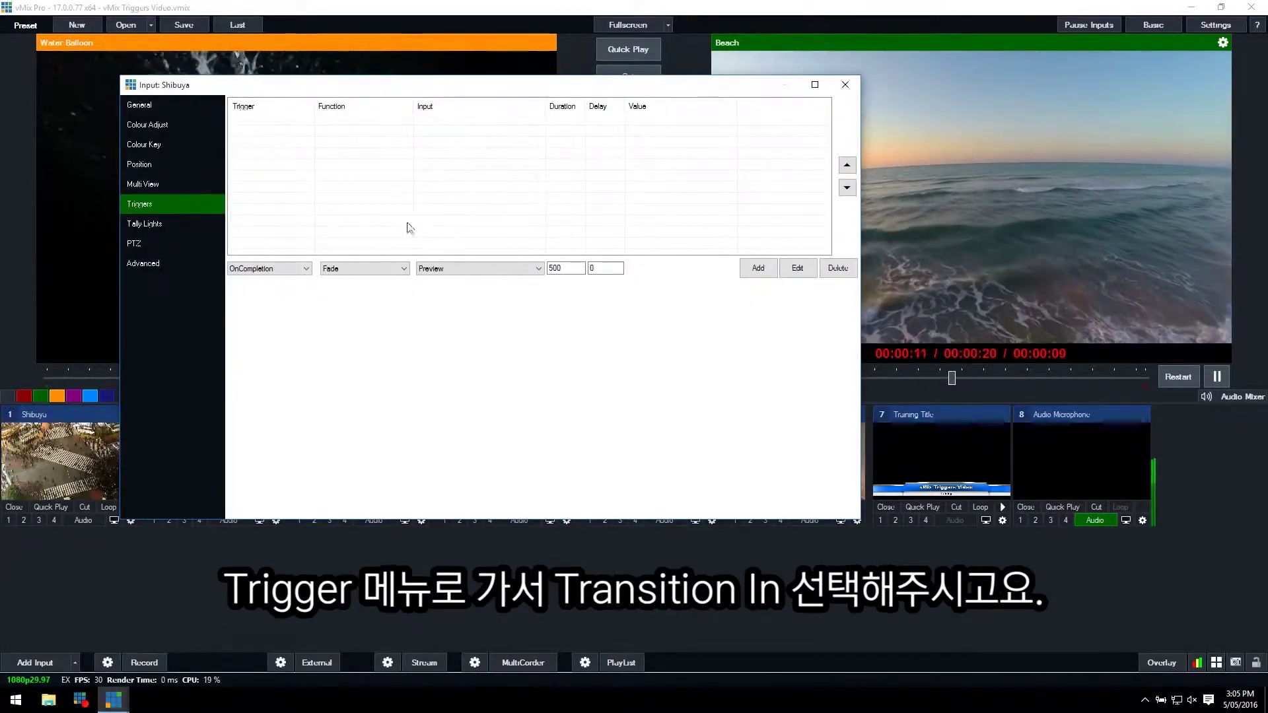
Step: Set the new Shibuya trigger's event to OnTransitionIn and its function to OverlayInput1 from the Overlay category
click(272, 269)
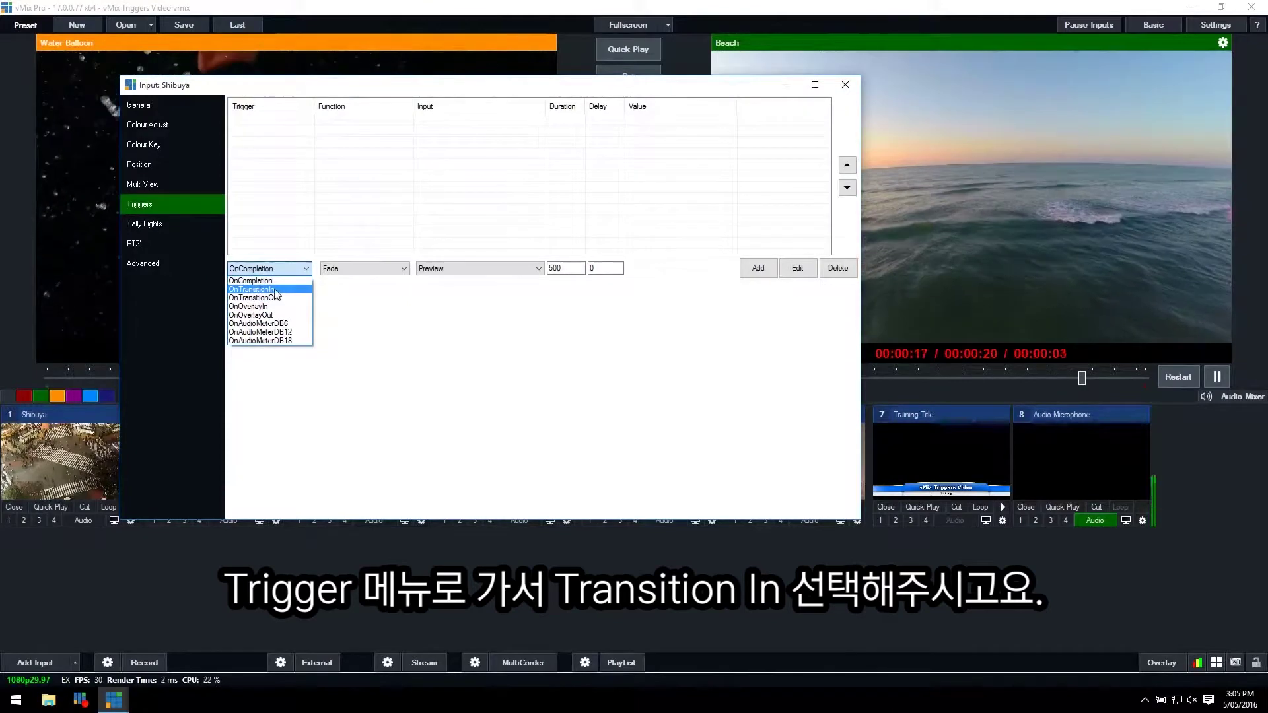
click(273, 290)
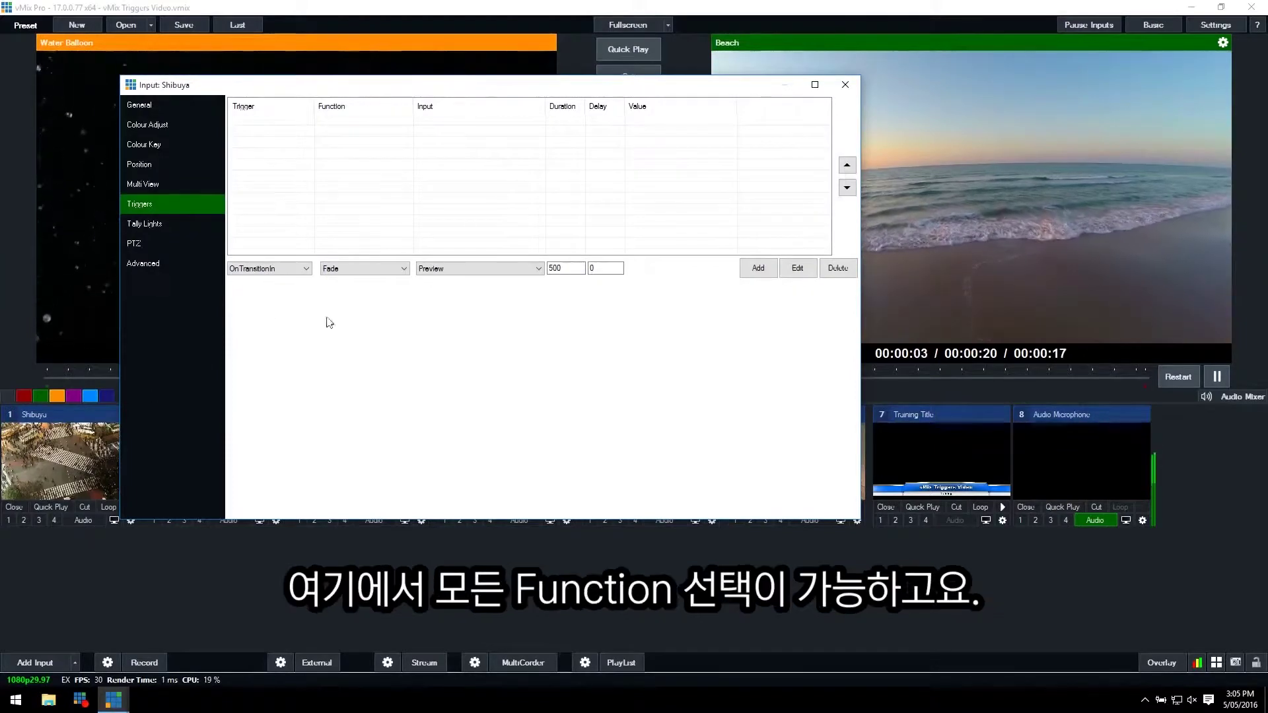
click(361, 268)
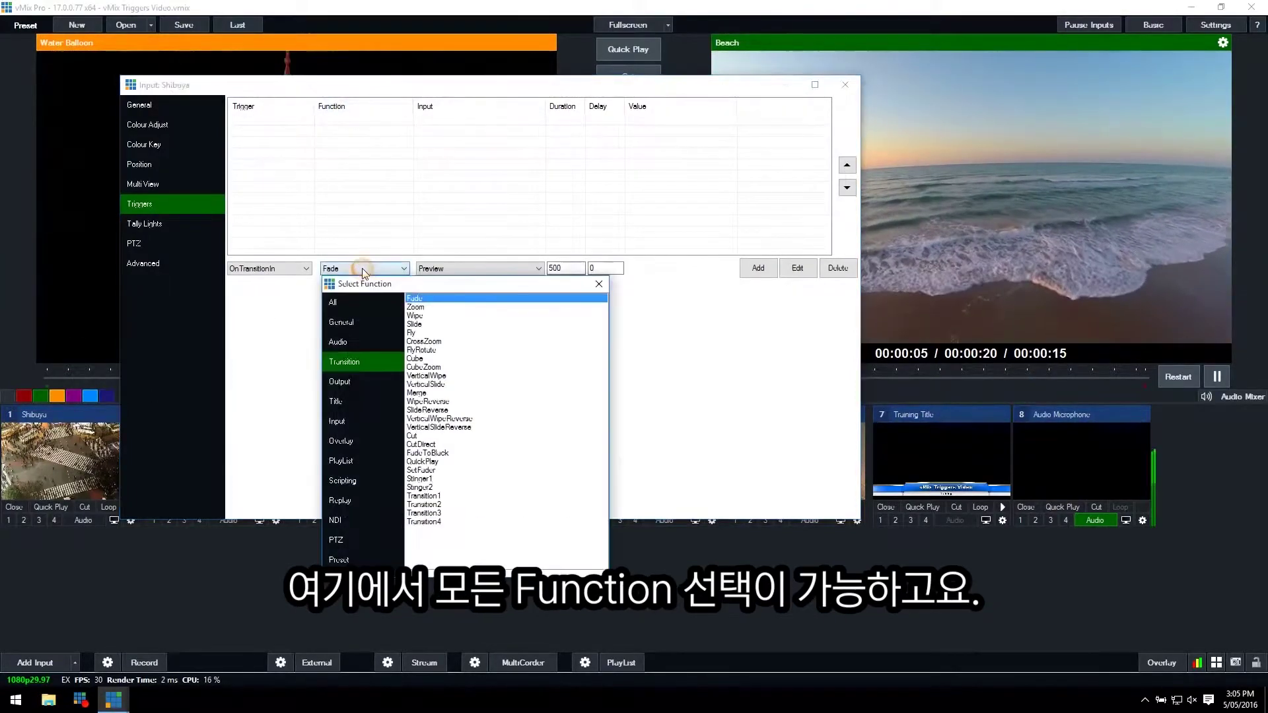
click(368, 303)
drag(601, 322, 614, 277)
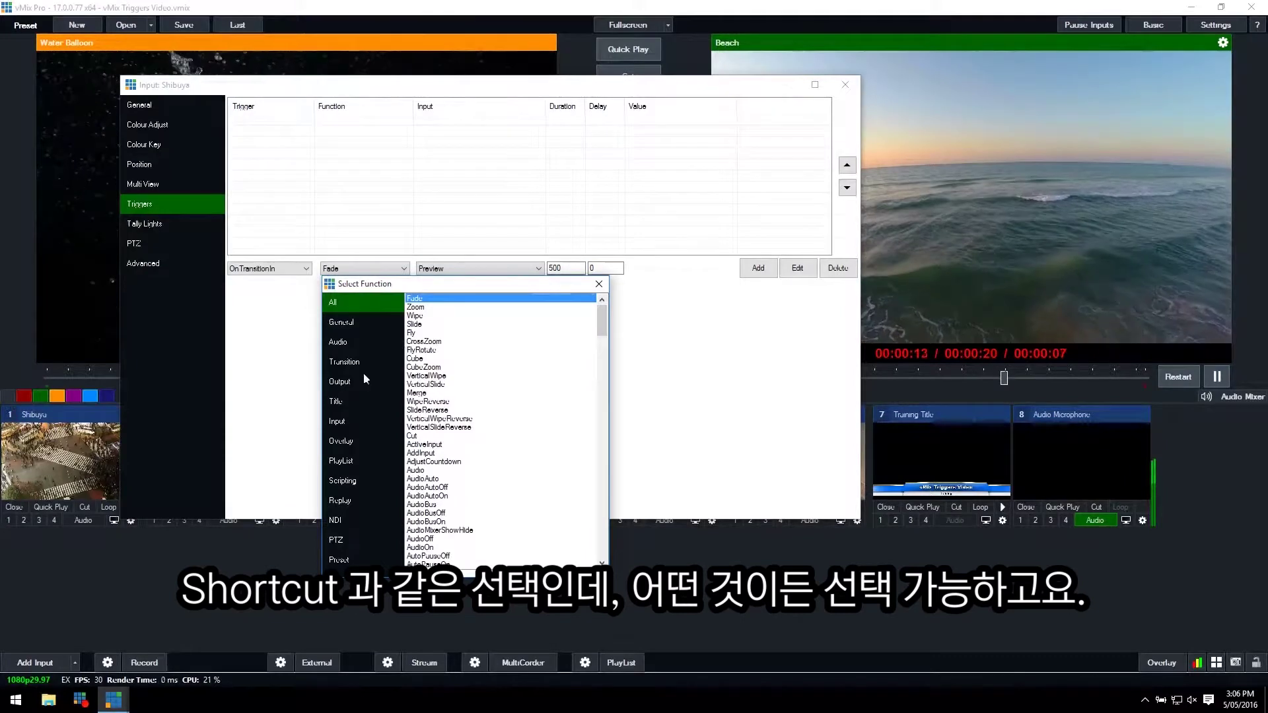
click(346, 440)
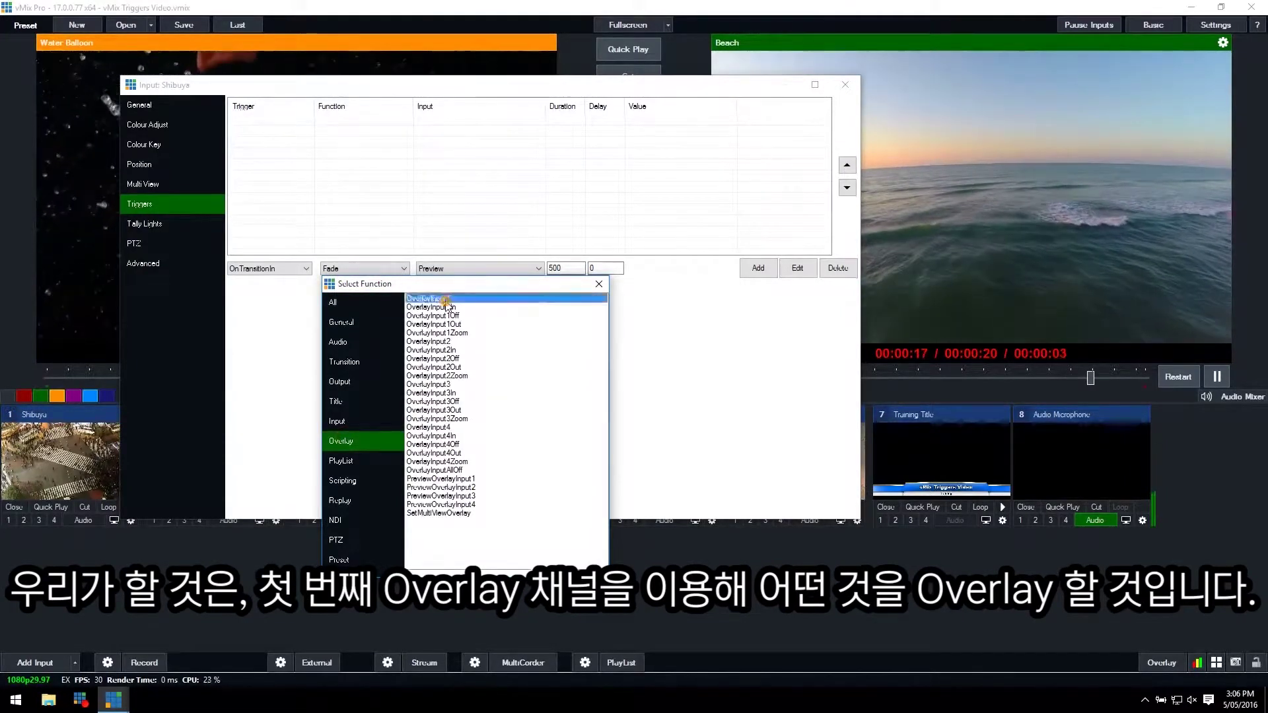
double_click(447, 299)
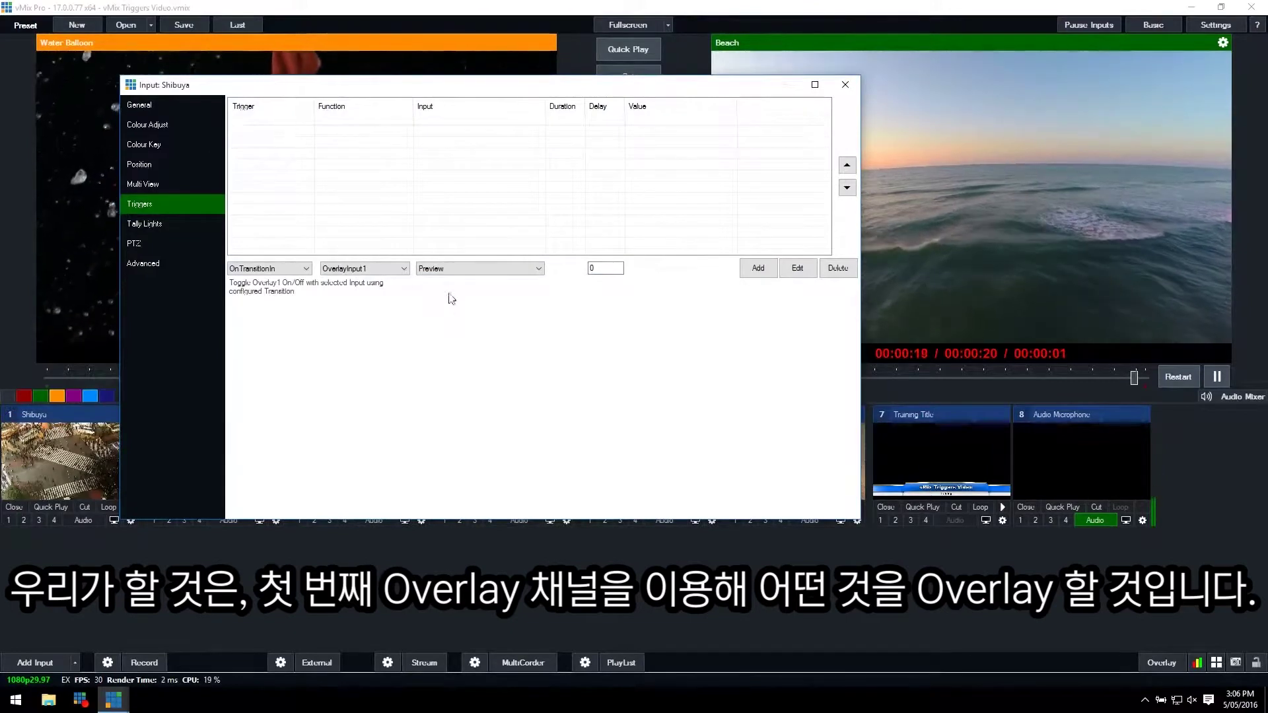
Step: Target the Training Title input with a delay of 2500 ms and add the trigger to the list
click(461, 269)
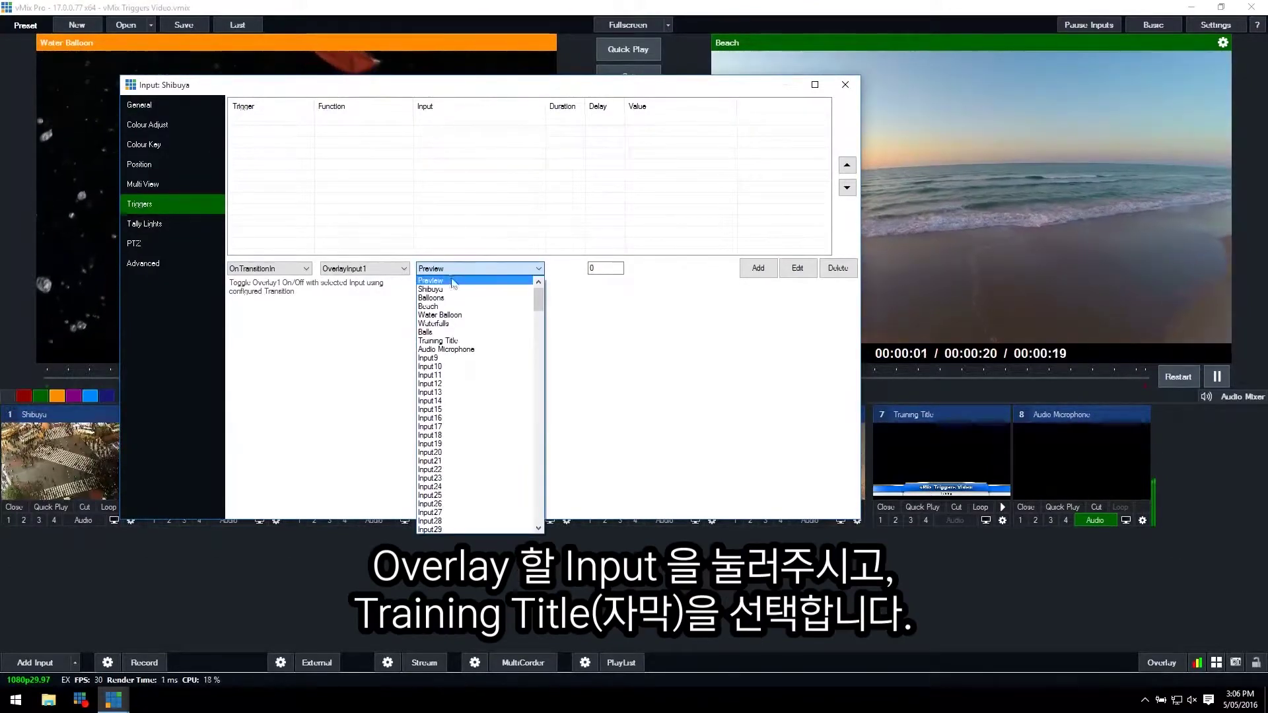
click(472, 340)
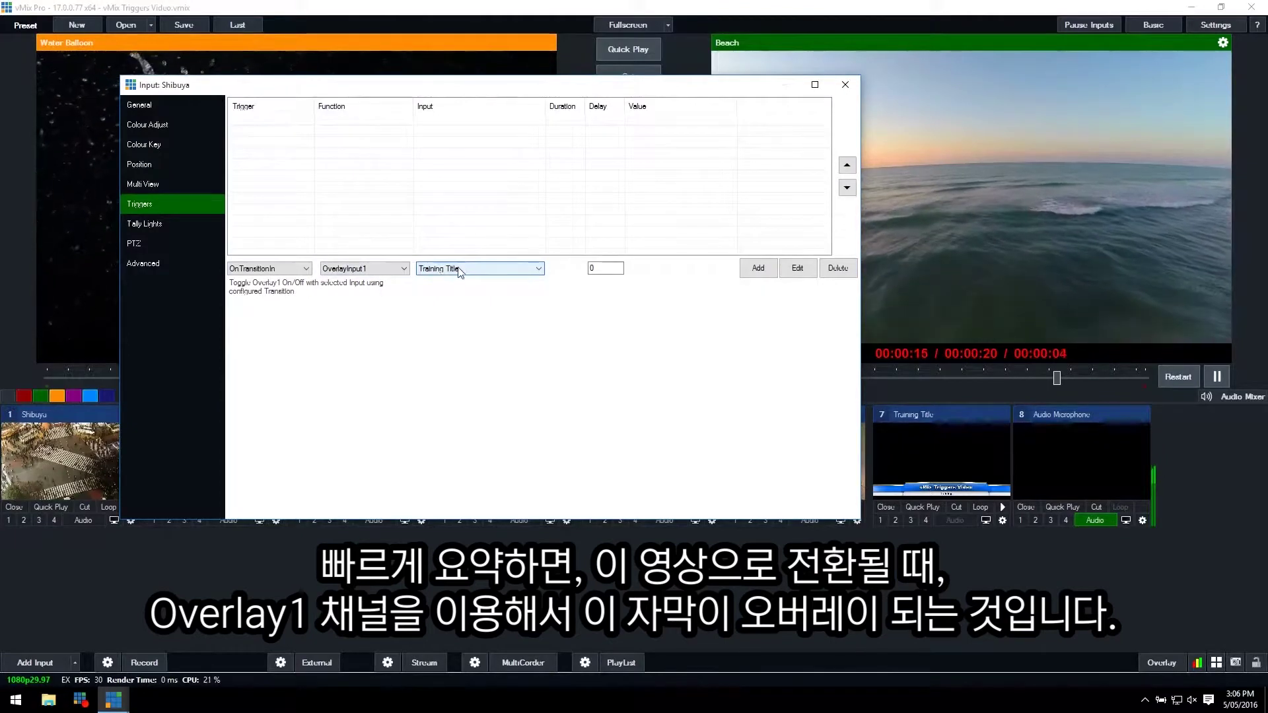
double_click(596, 268)
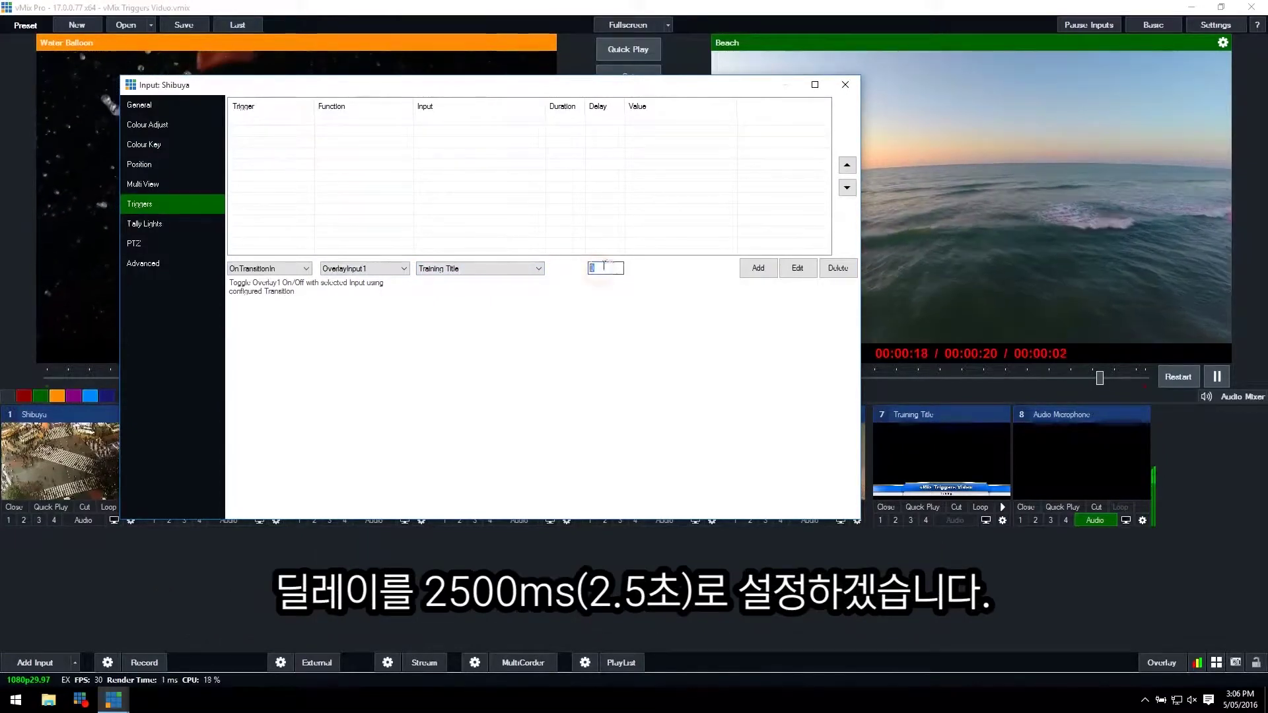
text(250)
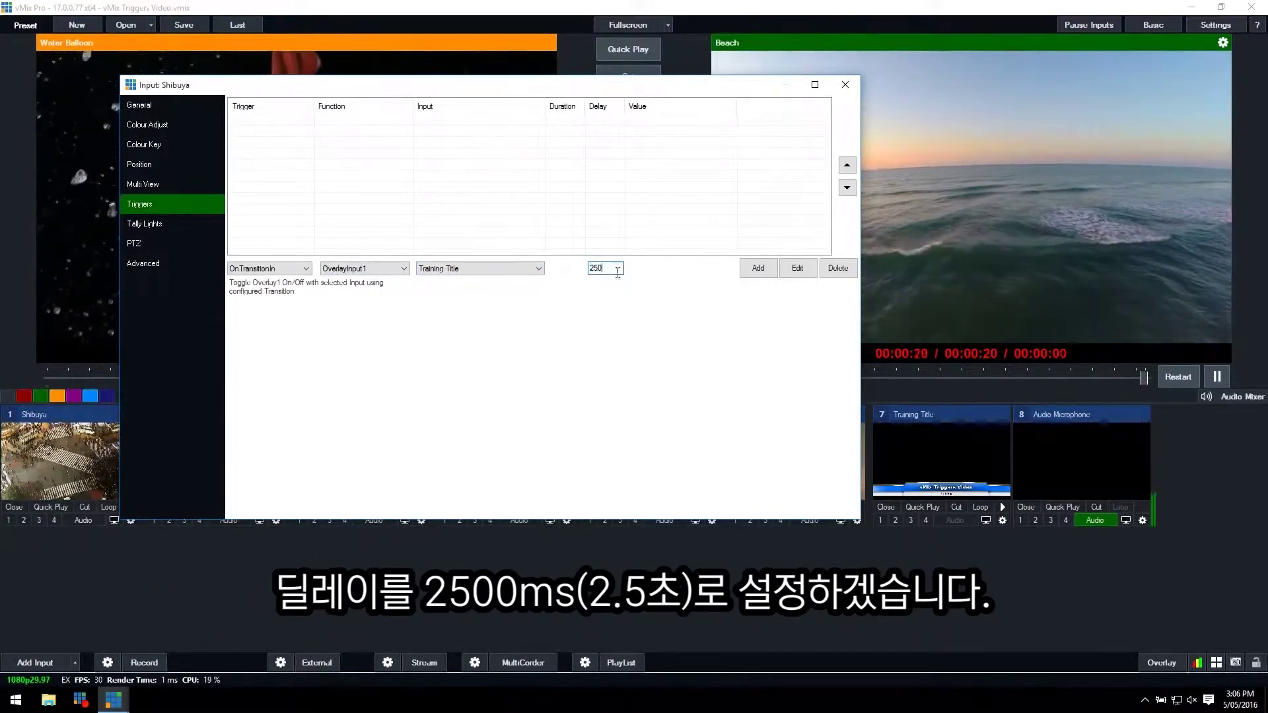
text(0)
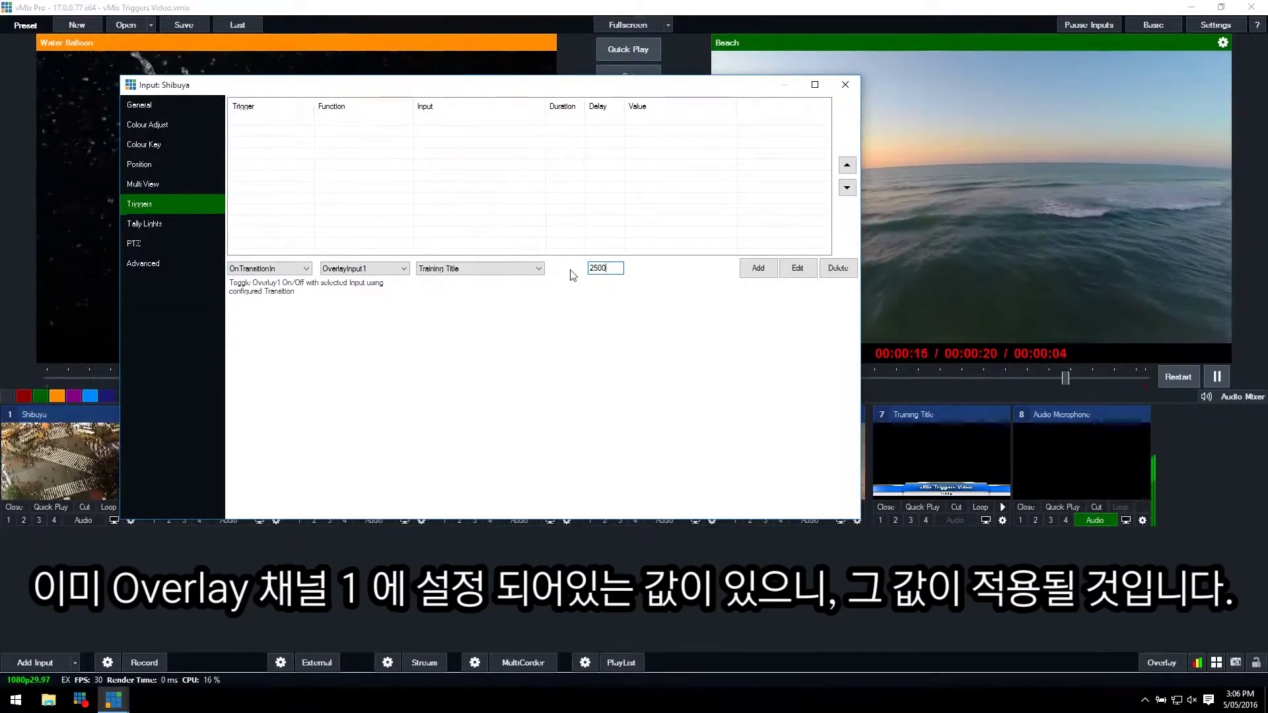
click(755, 268)
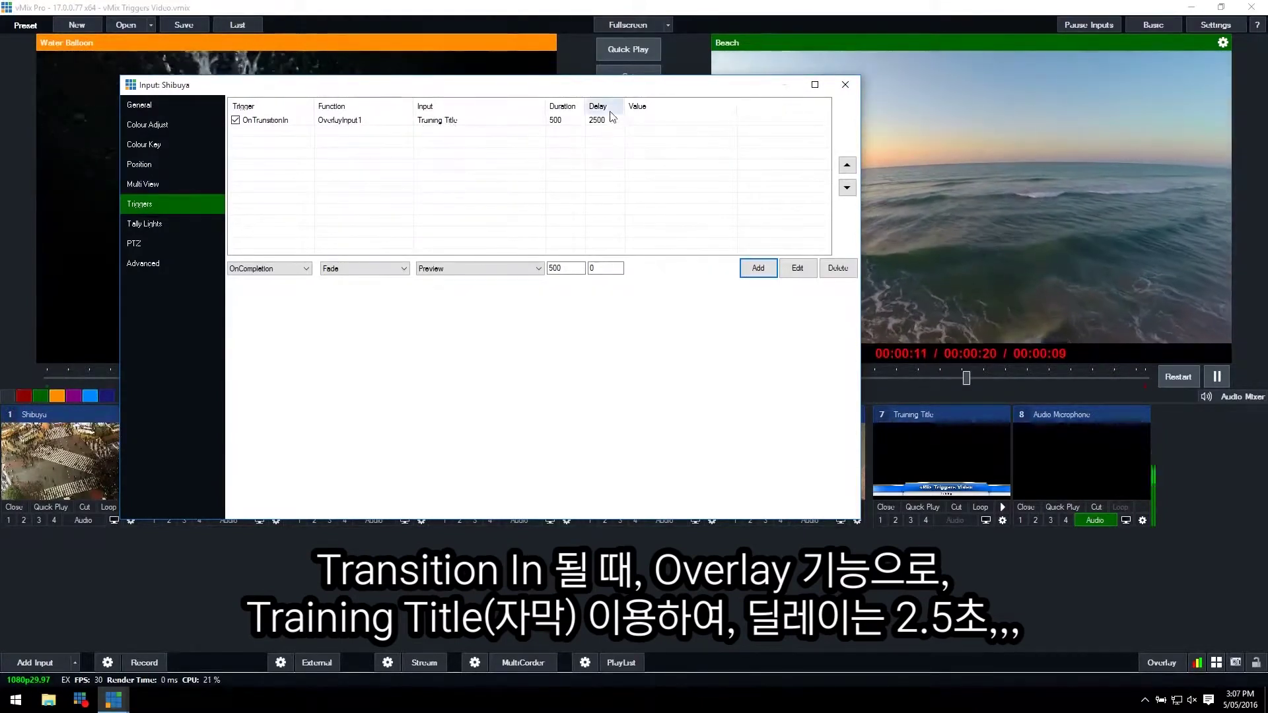
Step: Close the input settings and cut Shibuya to the program output to test the title overlay trigger
click(855, 88)
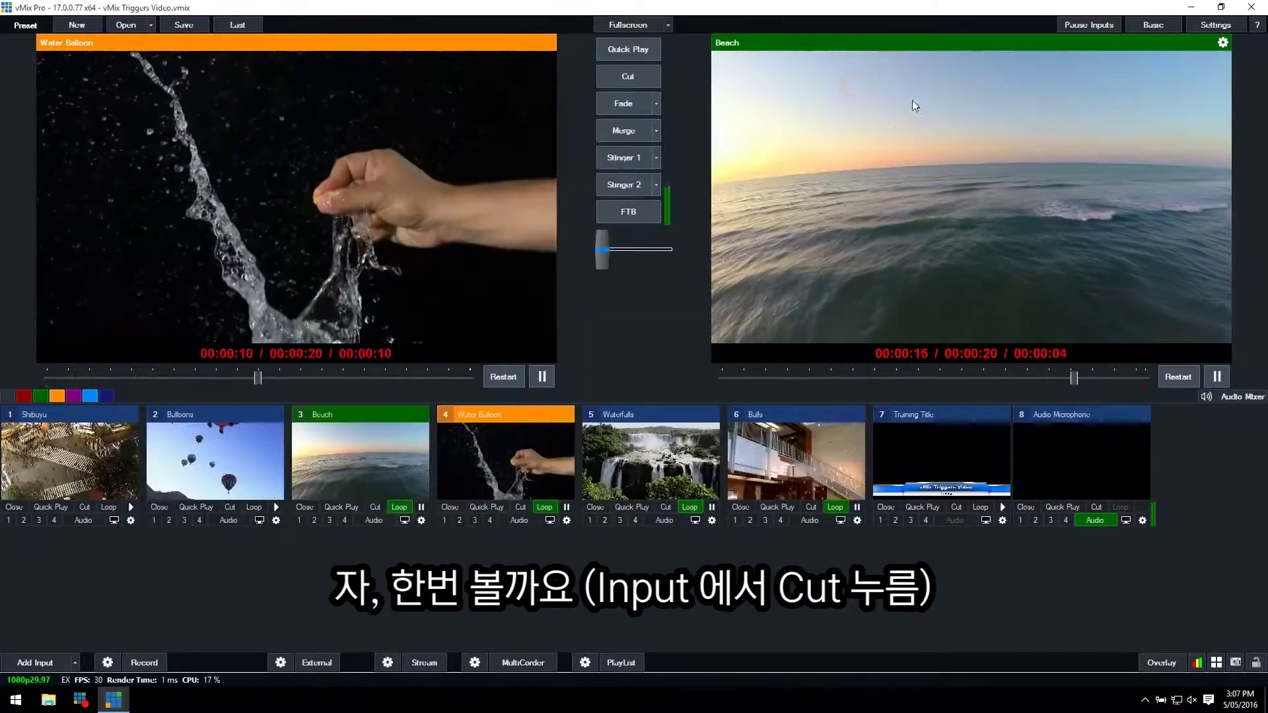
click(88, 507)
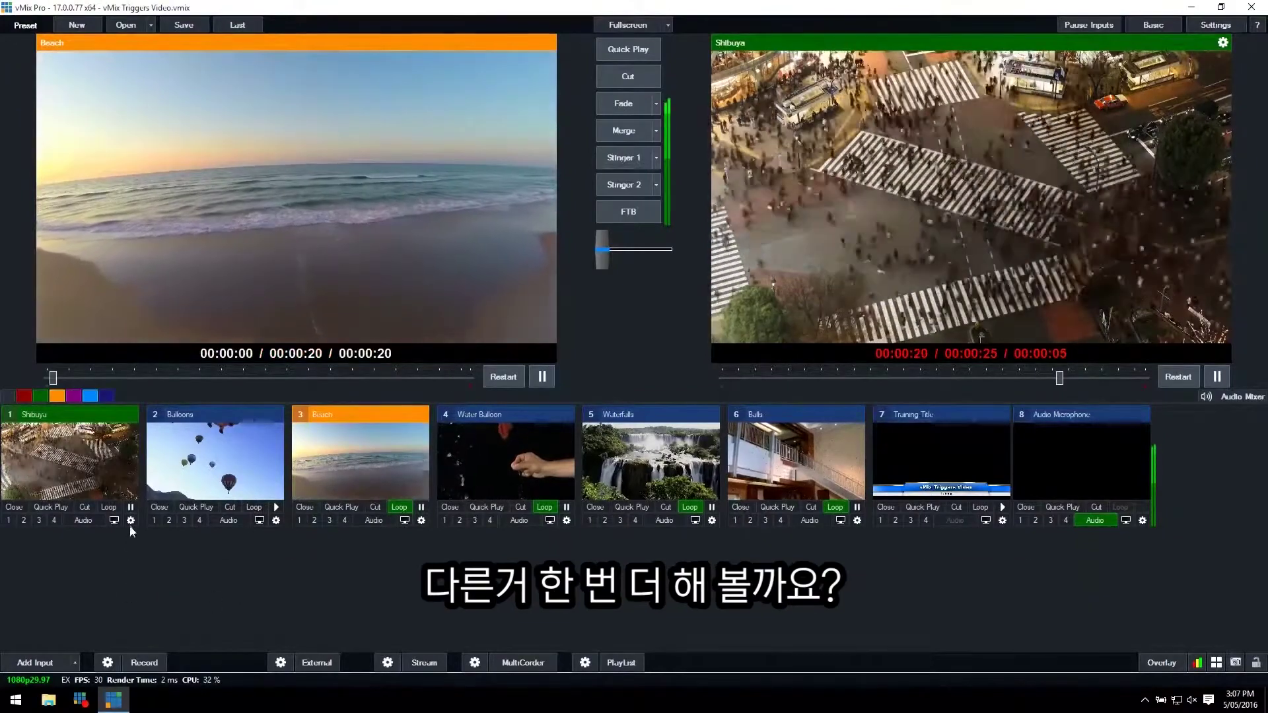
Step: Add a second Shibuya trigger that fades to Balls on OnCompletion, with a 500 ms duration and 0 delay
click(130, 521)
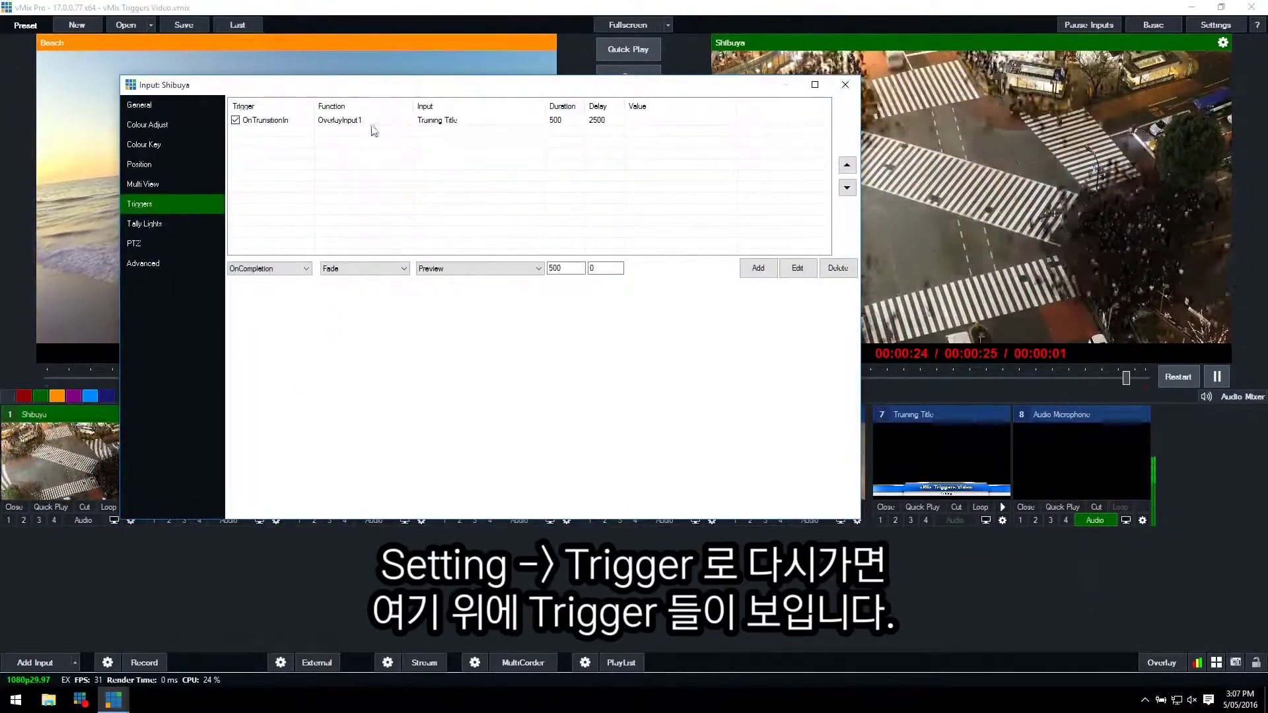
click(304, 268)
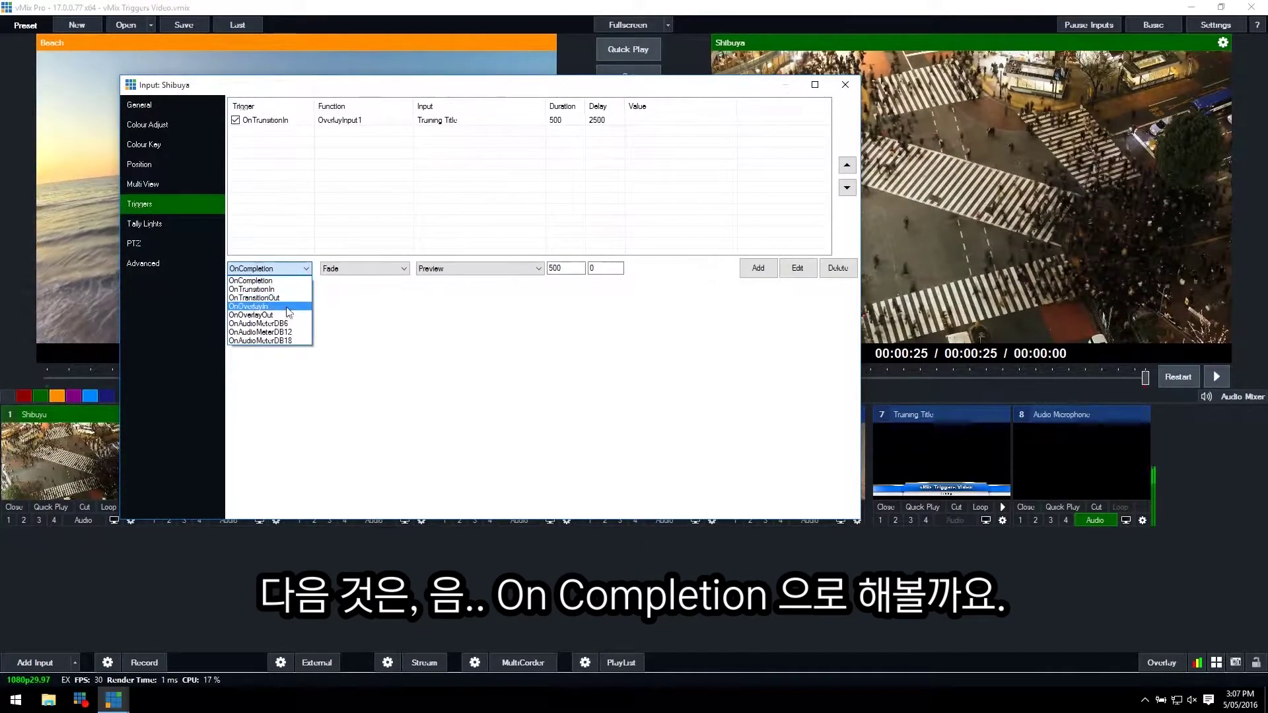
click(271, 281)
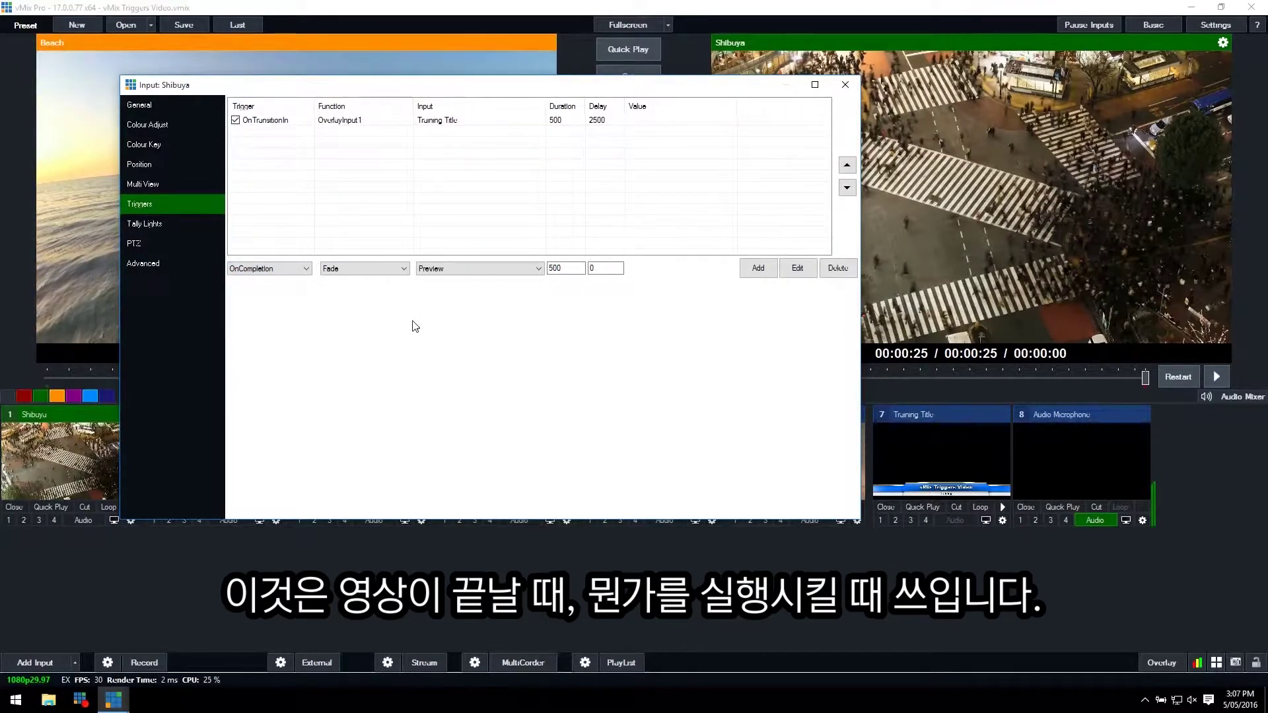
click(369, 270)
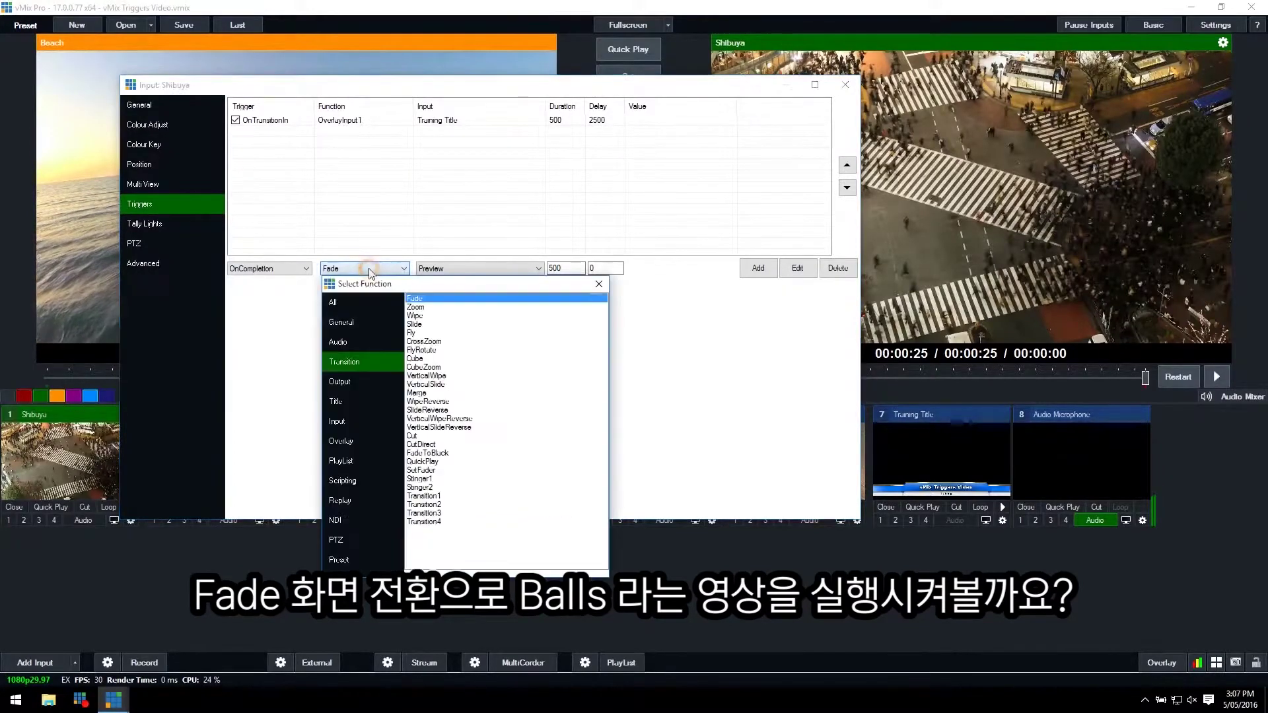
click(425, 298)
click(467, 268)
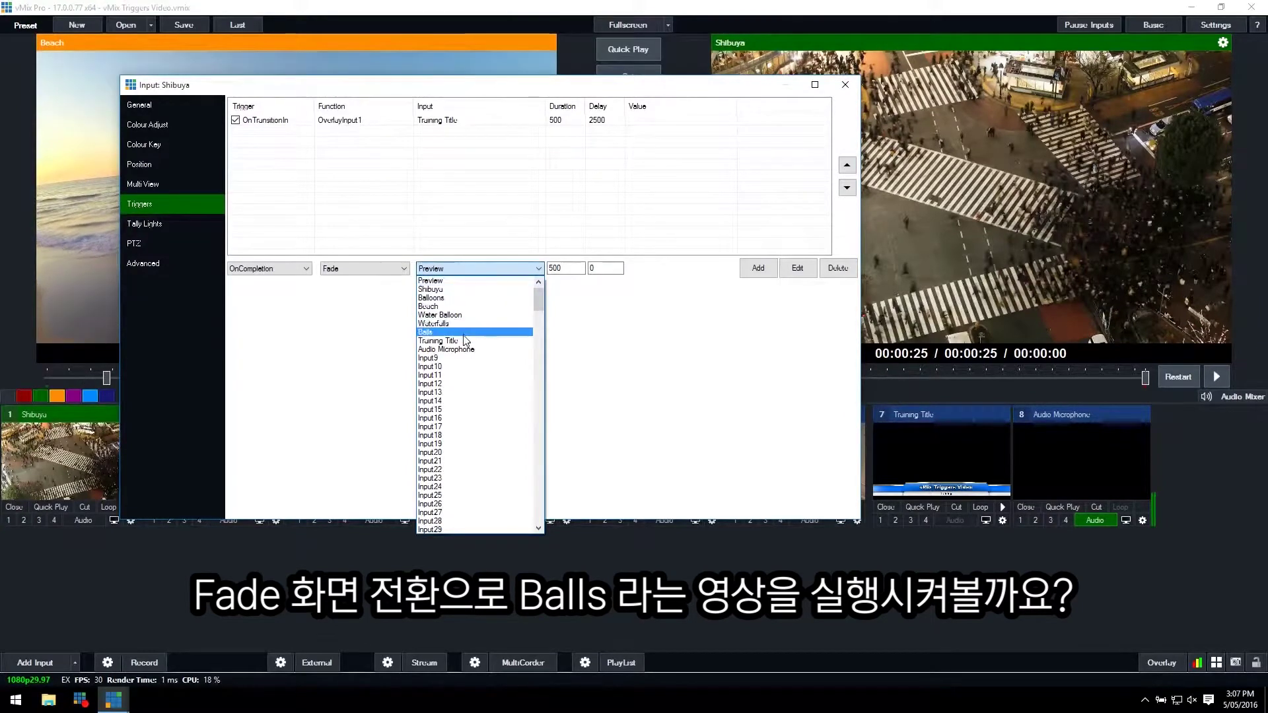
click(471, 332)
click(608, 268)
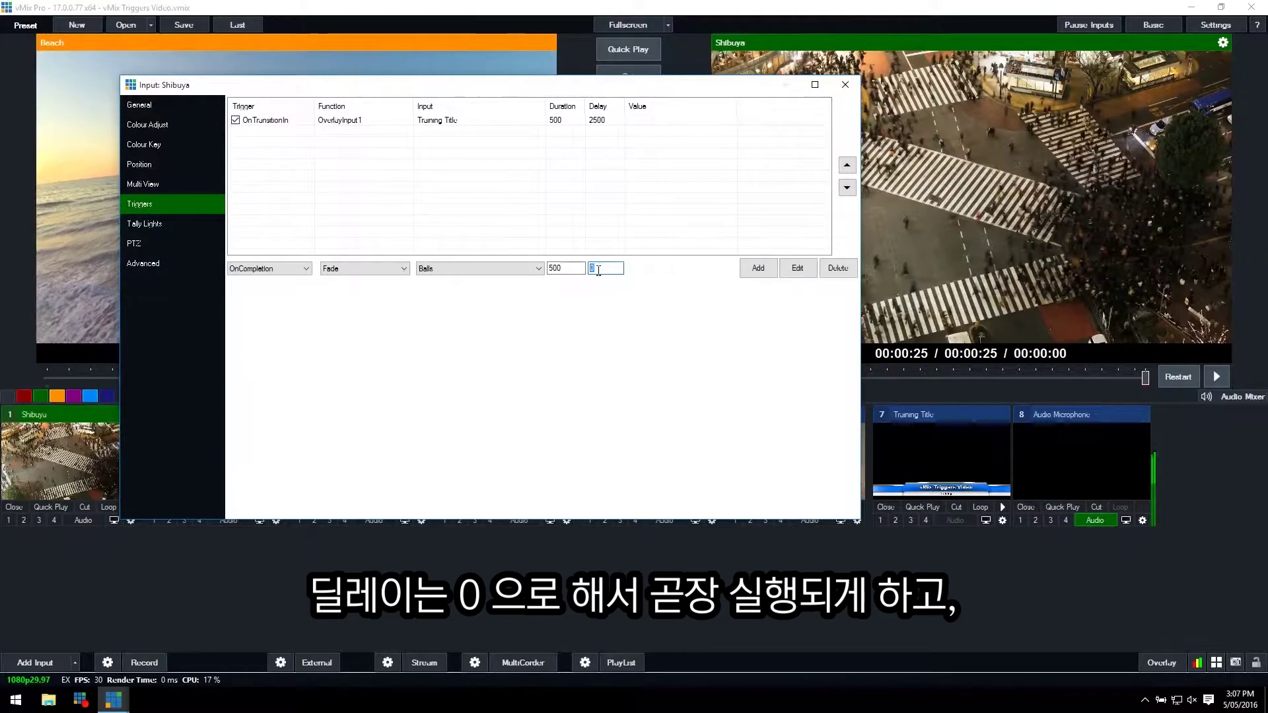
click(573, 269)
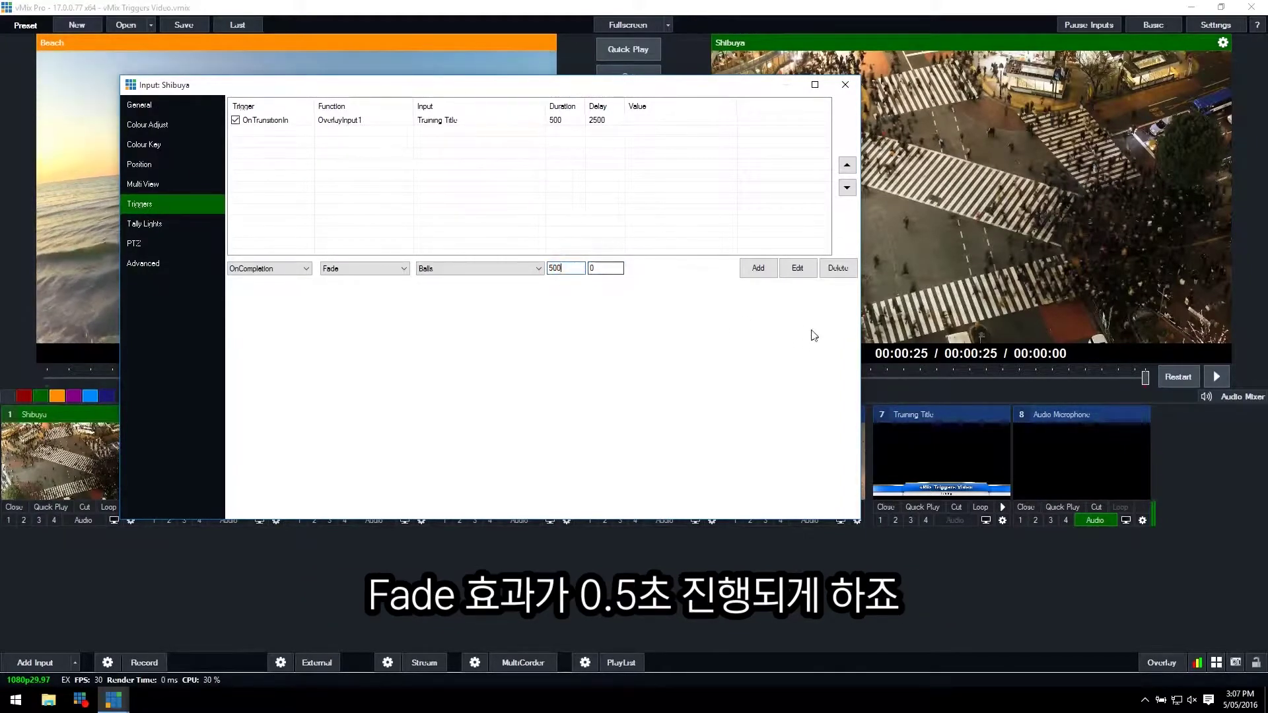
click(758, 268)
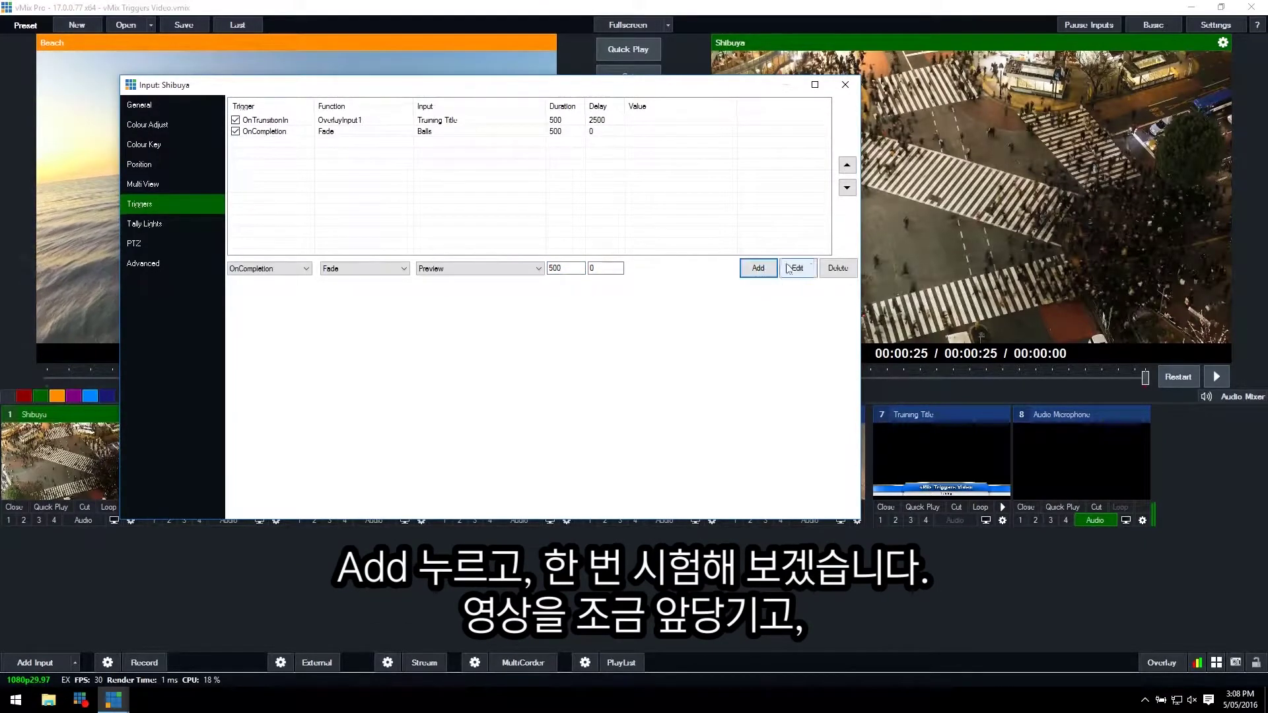
Step: Close the settings, rewind the Shibuya clip to about 9 seconds and play it to test the completion trigger
click(849, 89)
drag(1145, 377, 866, 380)
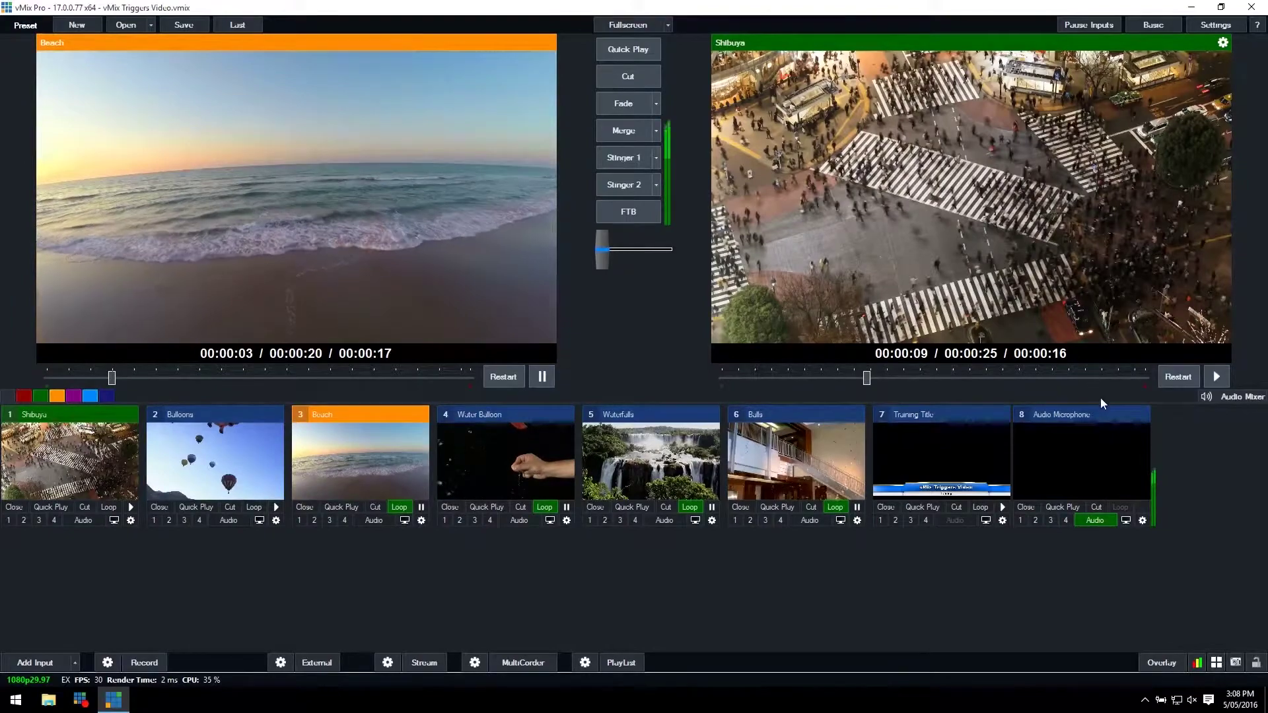
click(1215, 377)
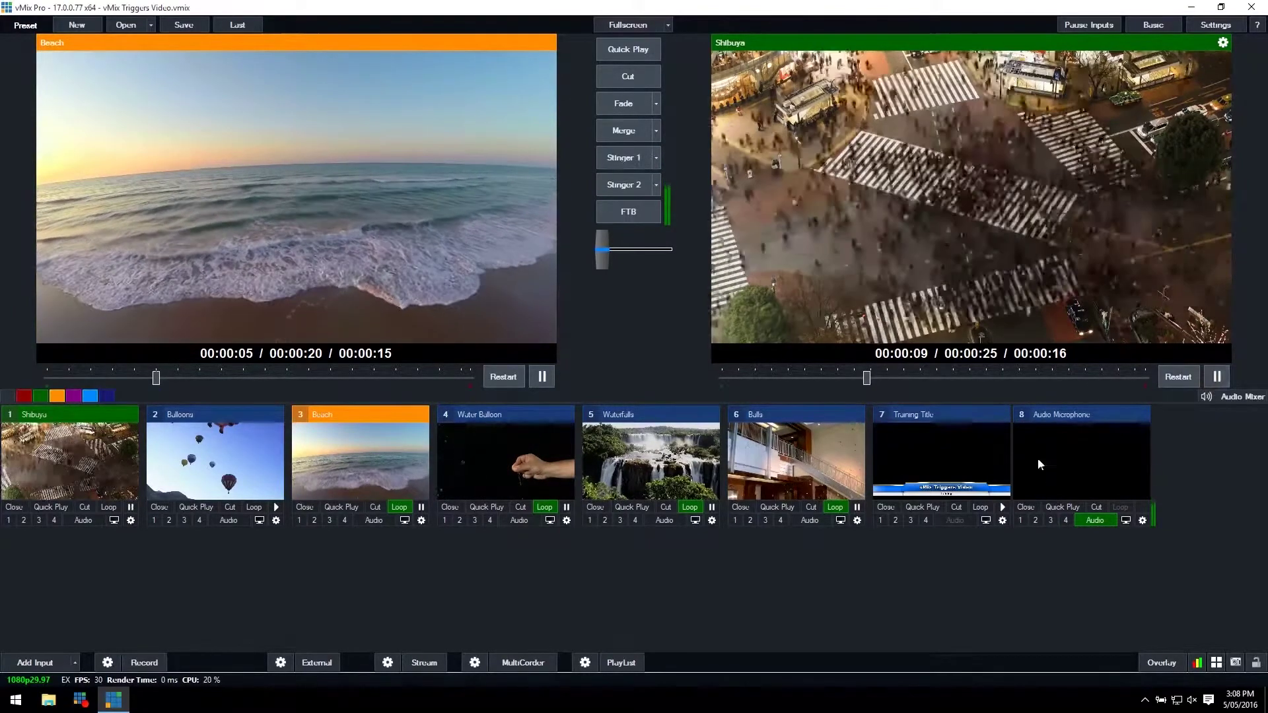
mouse_move(875, 378)
mouse_down()
mouse_move(965, 385)
mouse_move(878, 381)
mouse_up()
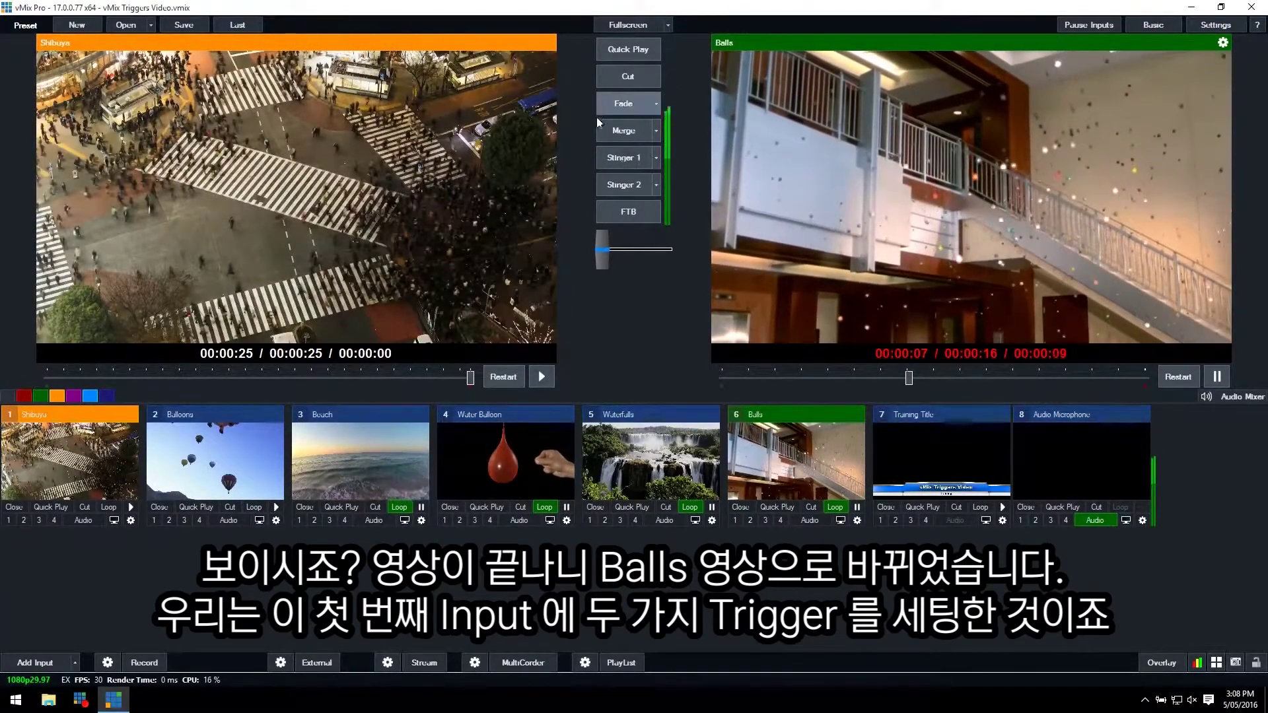
Step: Fade Shibuya back to the program output and reopen its trigger settings
click(625, 104)
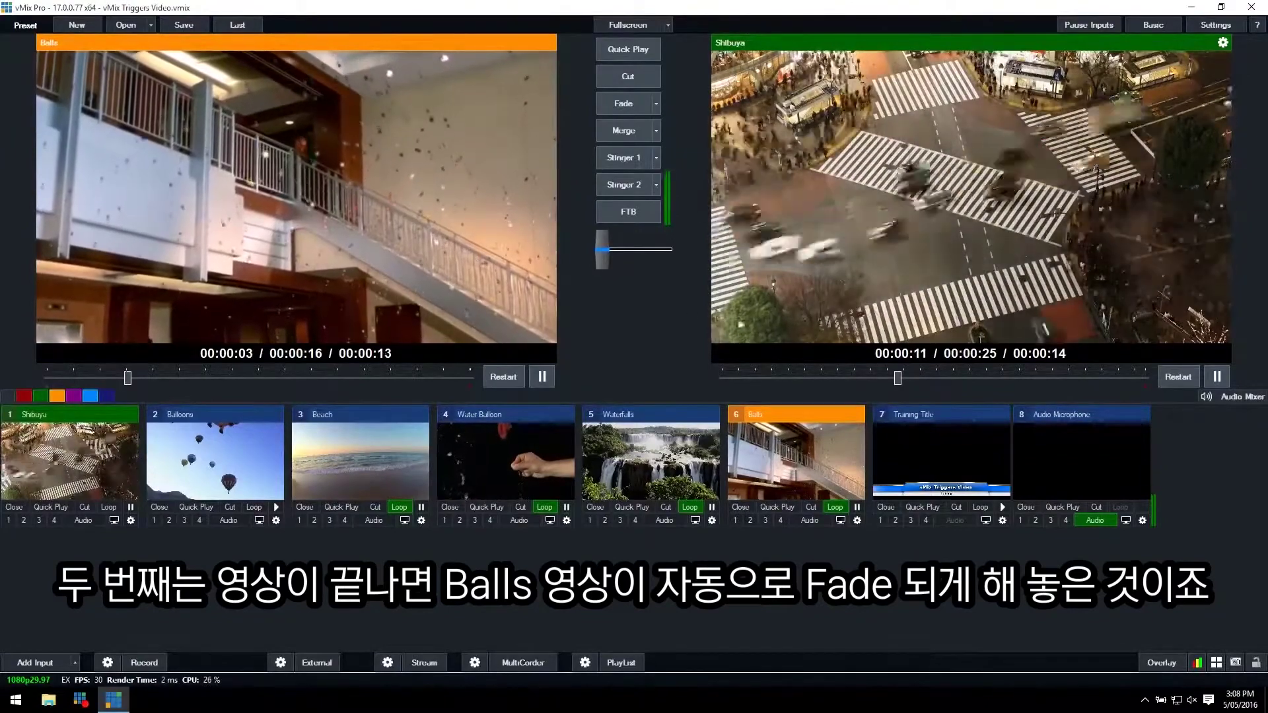
click(131, 520)
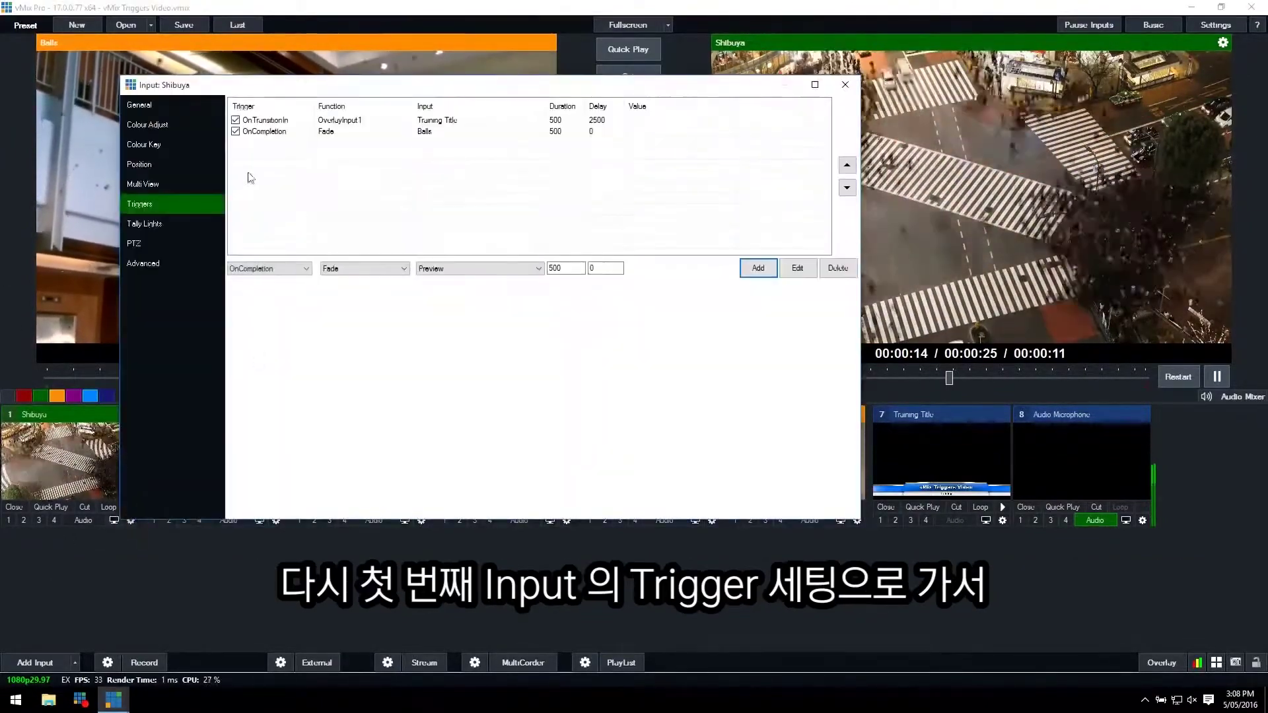
Step: Add another OnCompletion trigger to Shibuya that fades to Waterfalls, with a 500 ms duration and 0 delay
click(264, 121)
click(269, 132)
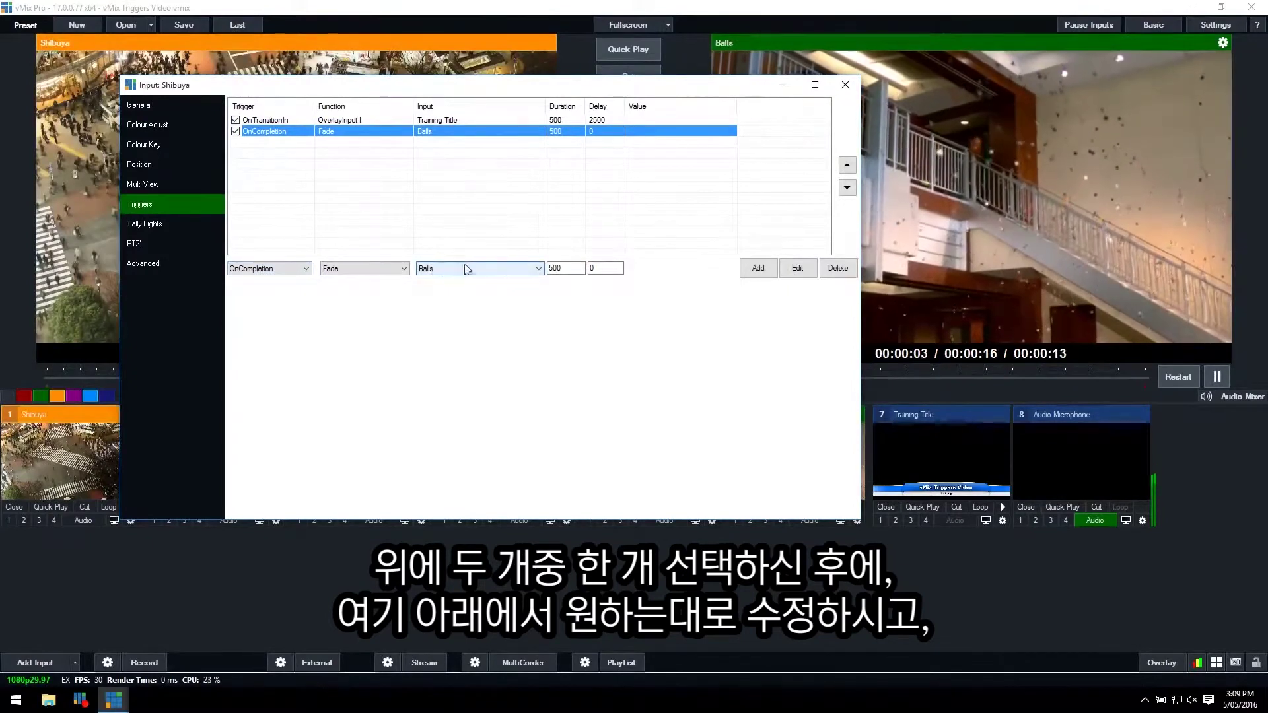
click(491, 268)
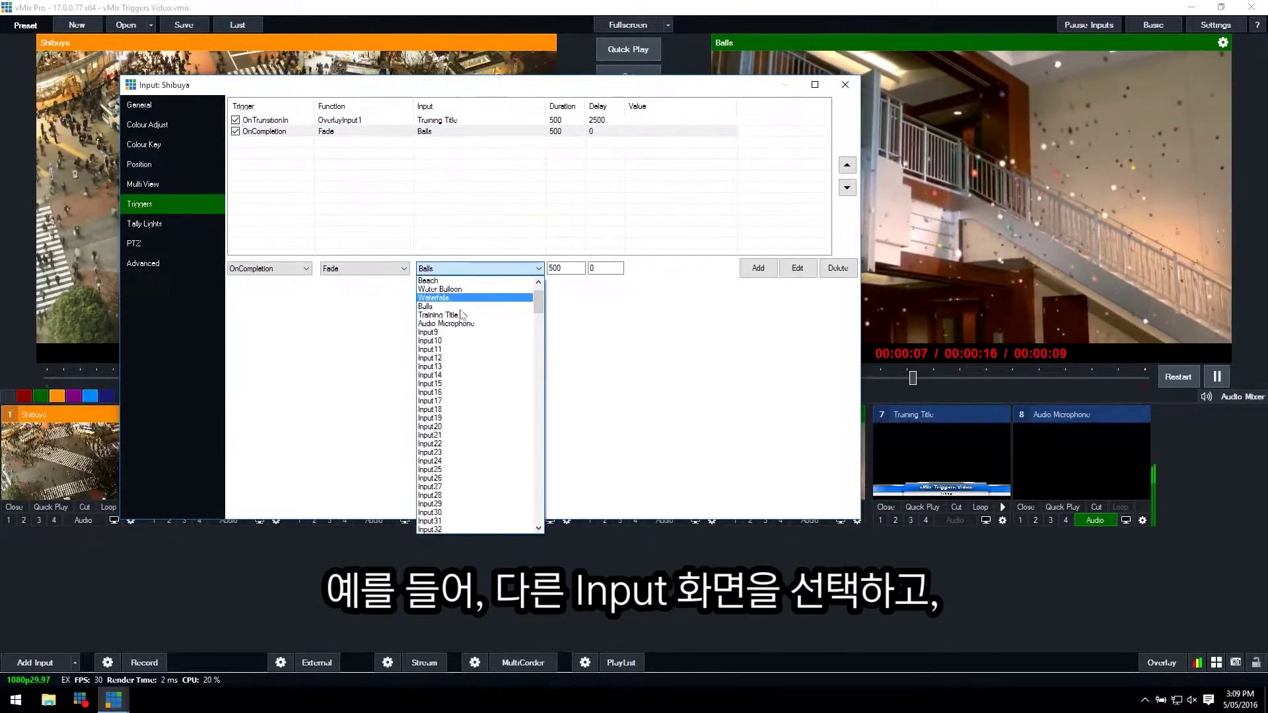
click(455, 298)
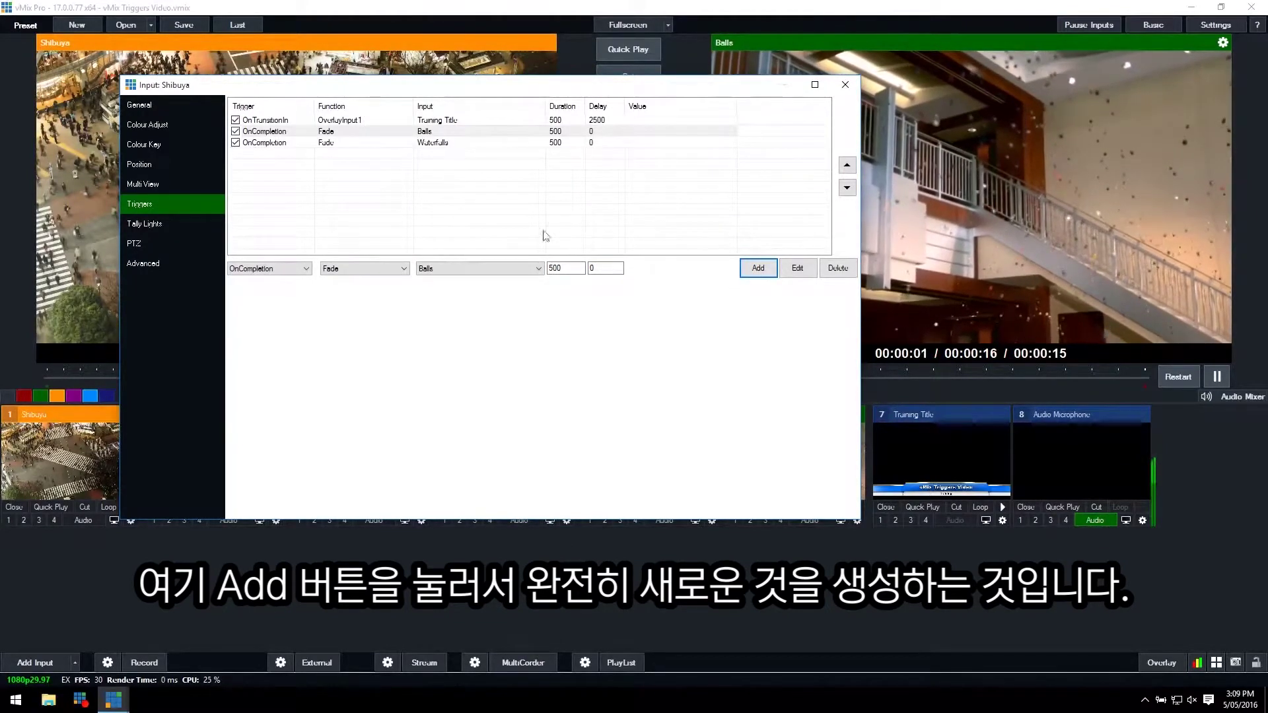
Step: Change the target input of the OnCompletion trigger for Balls to Water Balloon and apply the edit
click(476, 268)
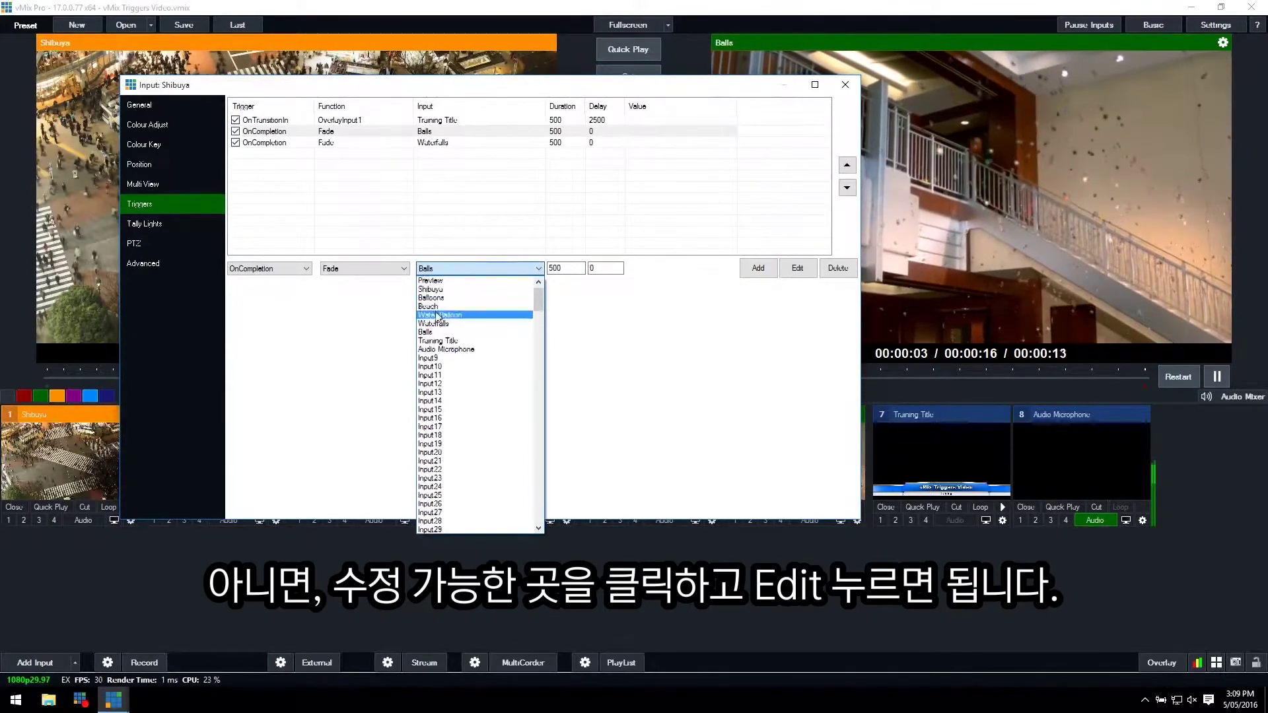
click(432, 298)
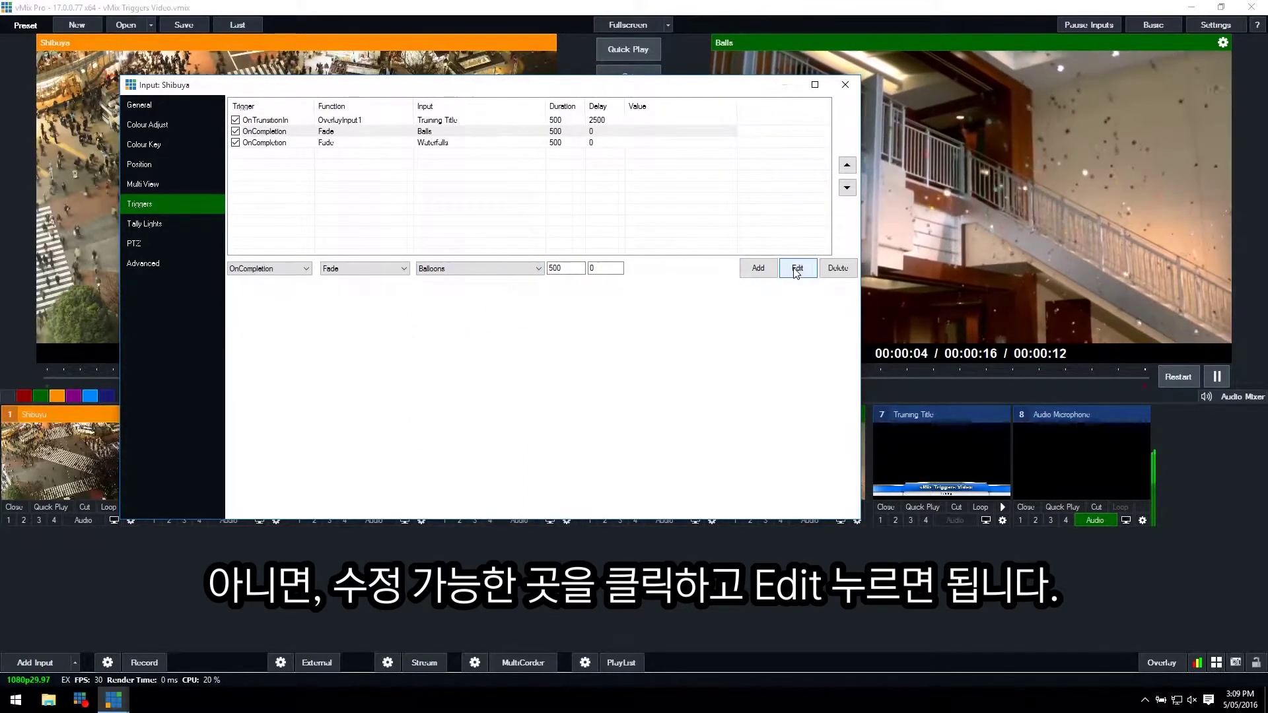
click(340, 131)
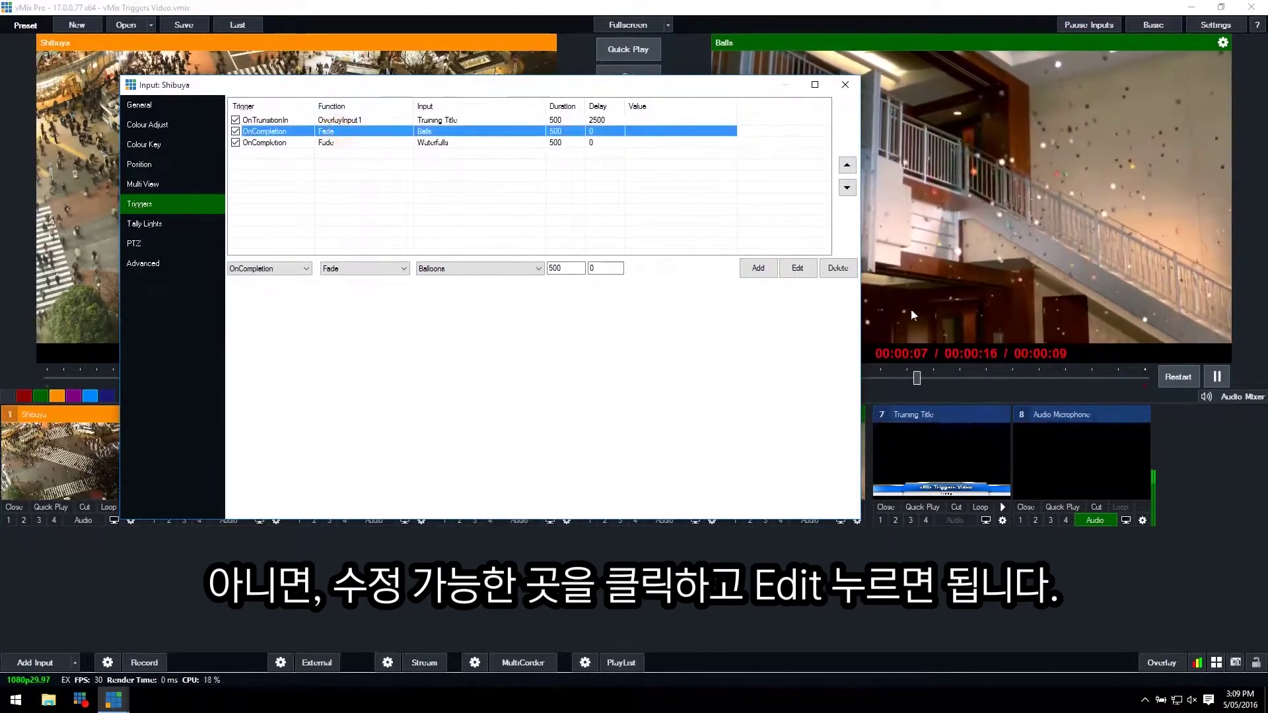
click(455, 271)
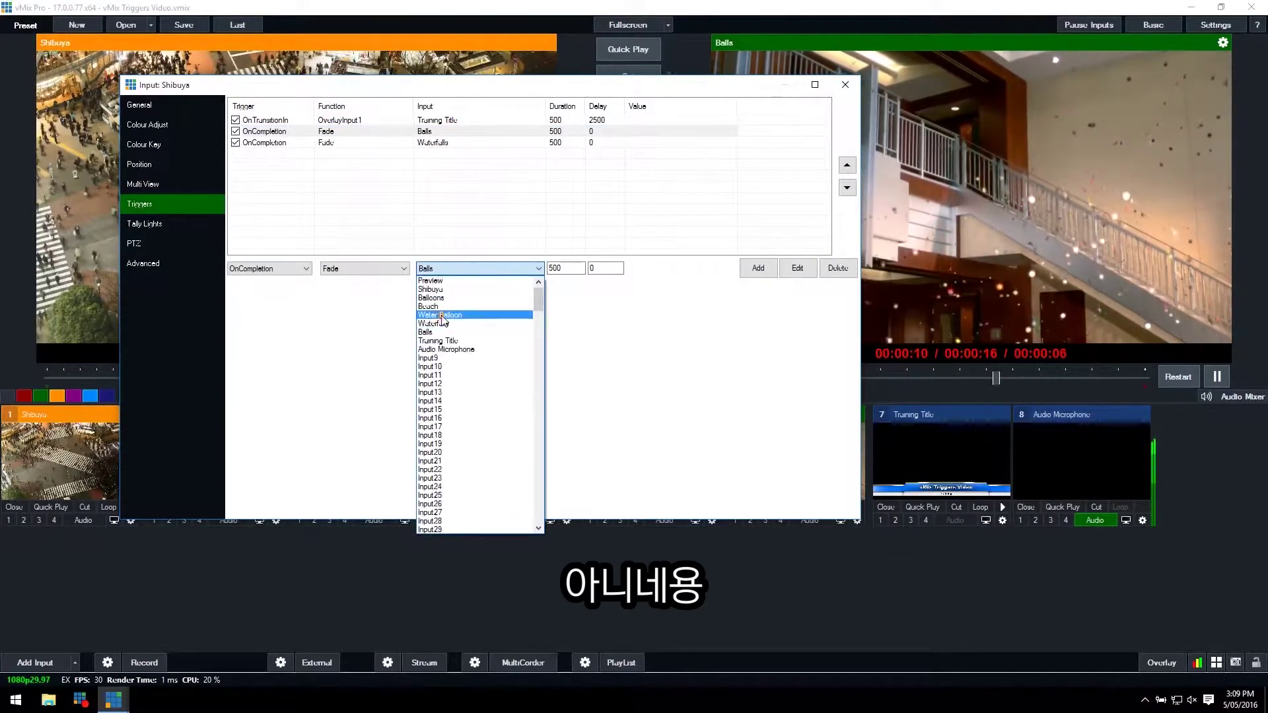
click(442, 316)
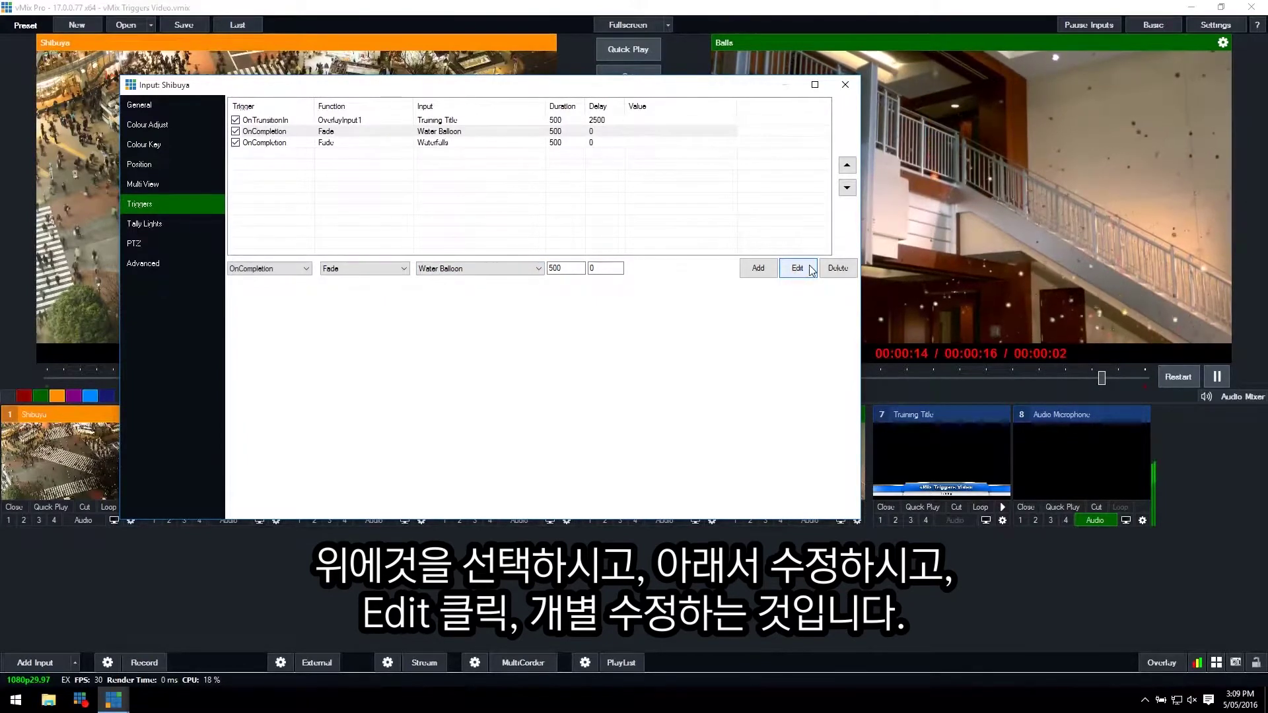
Step: Change the function of the Water Balloon OnCompletion trigger to Zoom and apply the edit
click(382, 132)
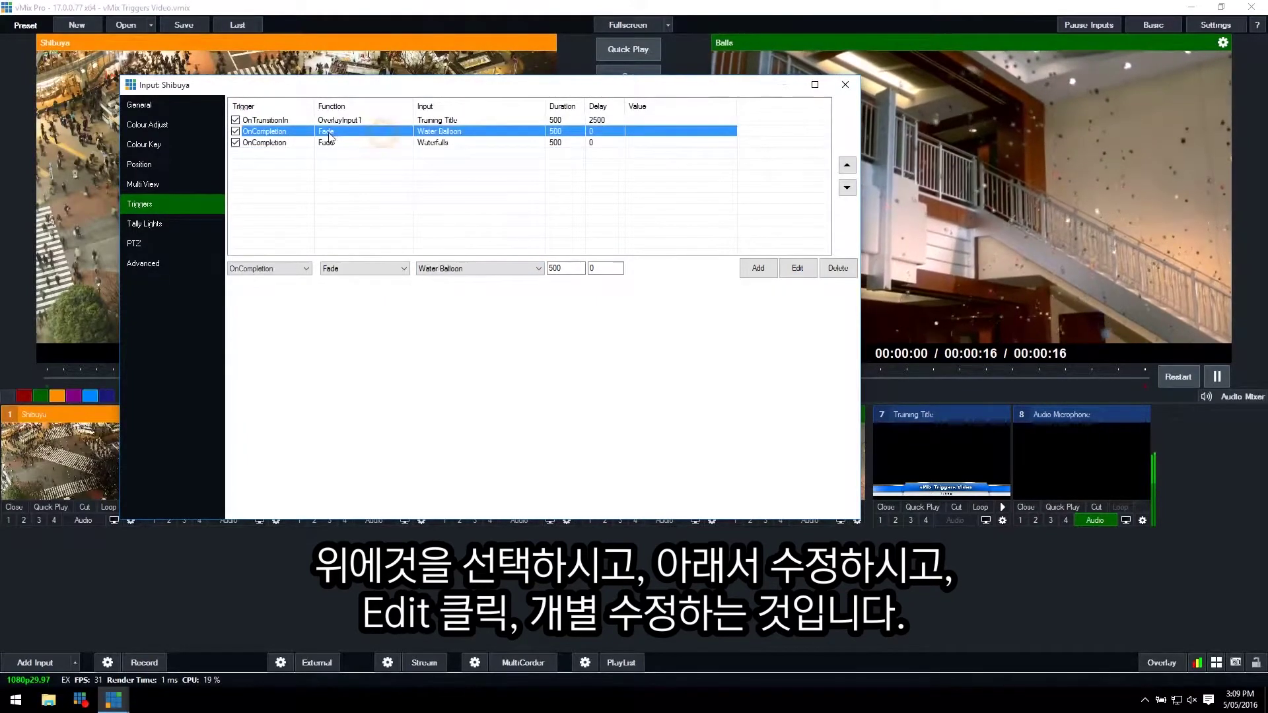
click(364, 268)
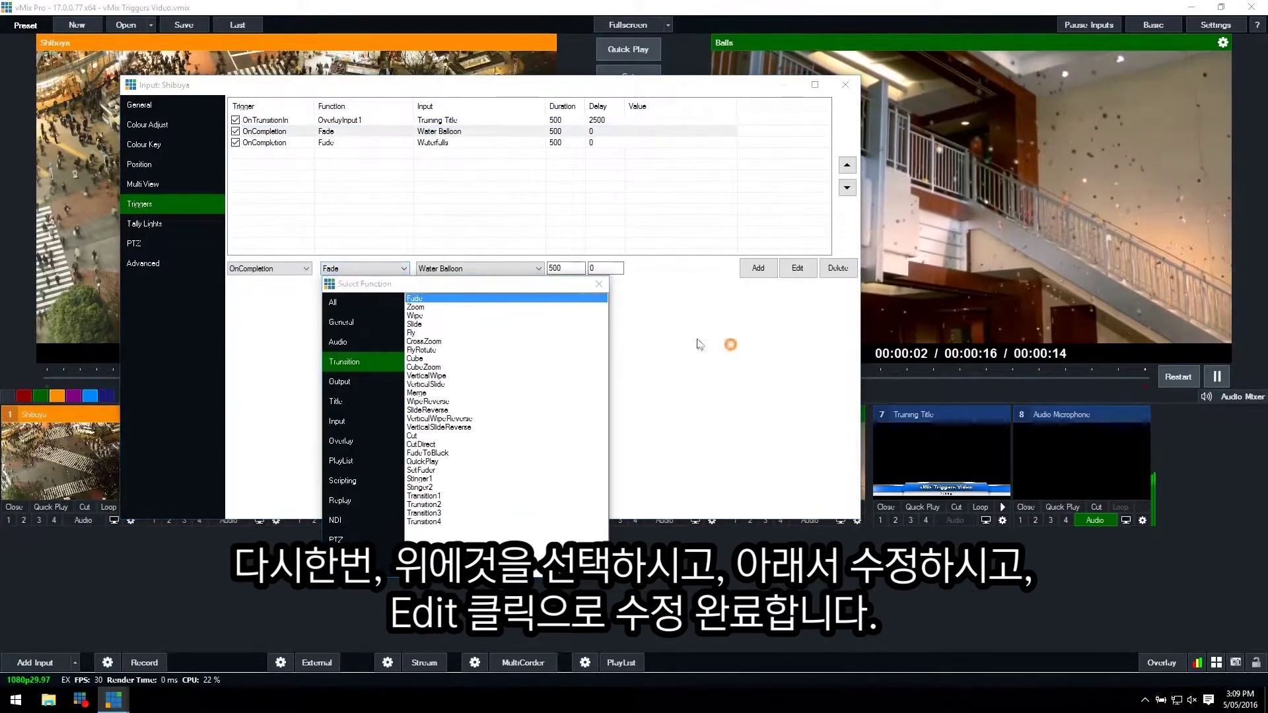
double_click(415, 307)
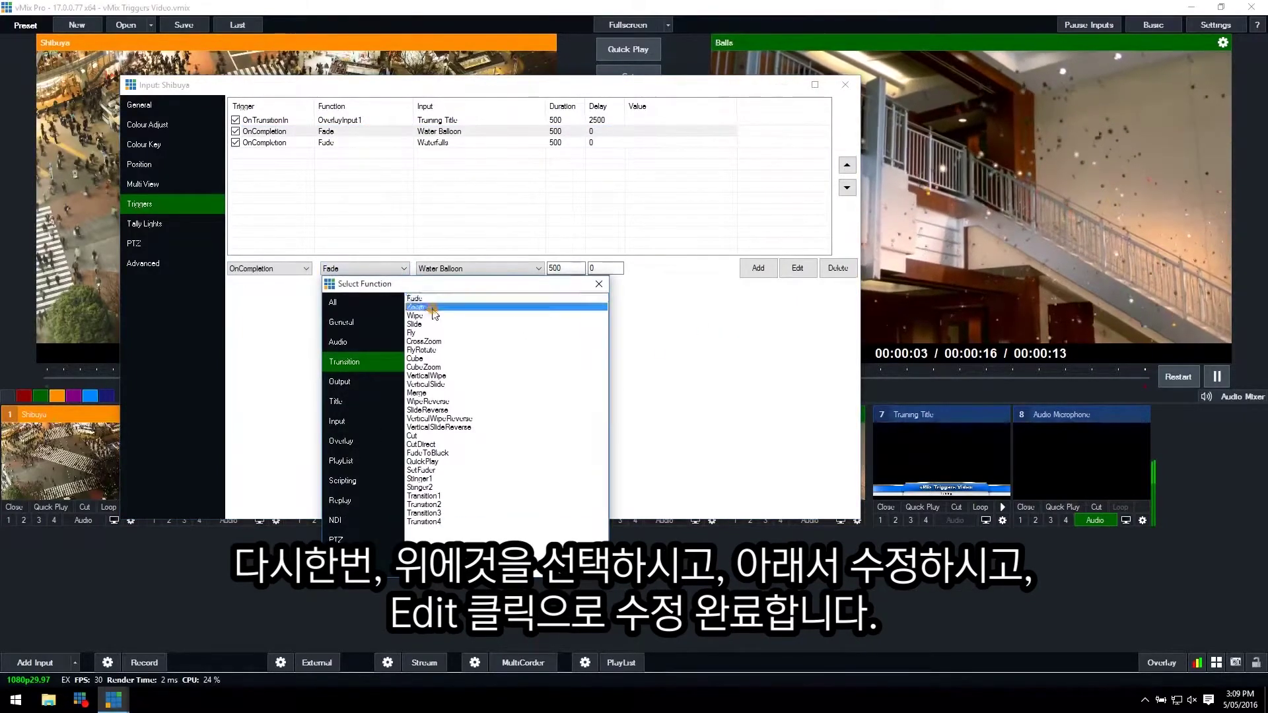
click(797, 268)
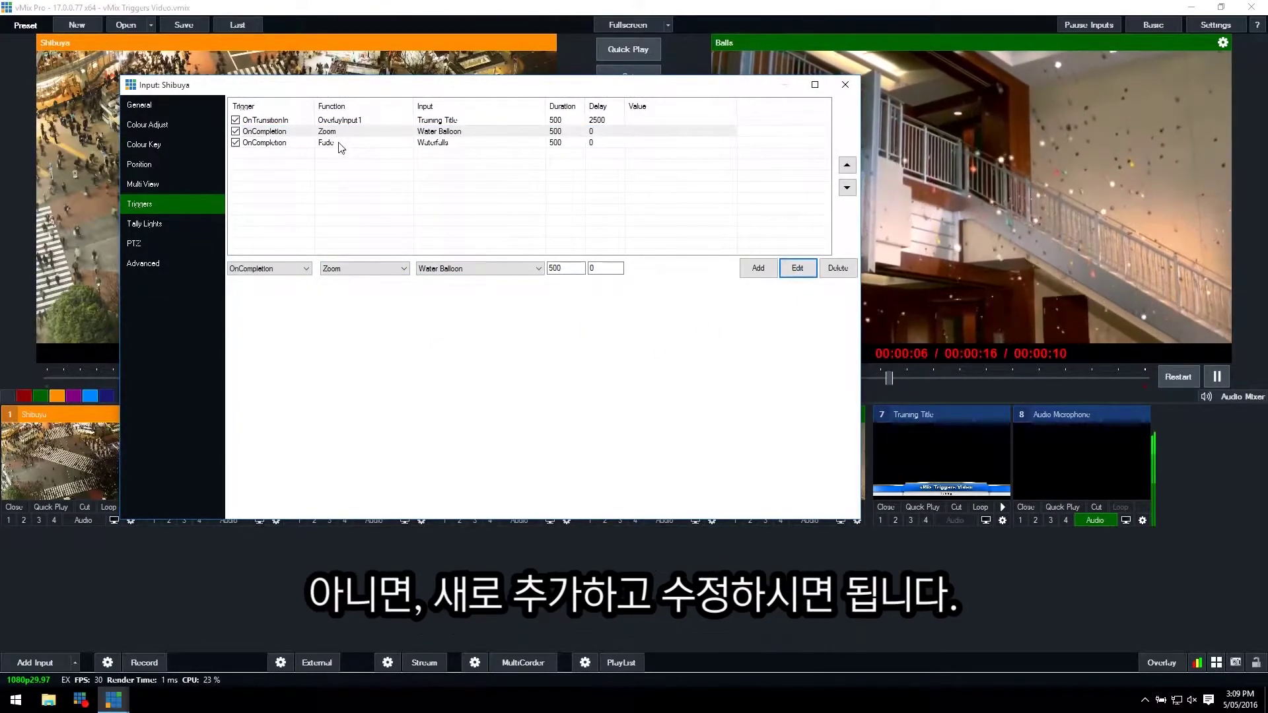
Step: Add a new OnCompletion trigger with the Cube transition to Water Balloon, 500 ms duration and 0 delay
click(398, 268)
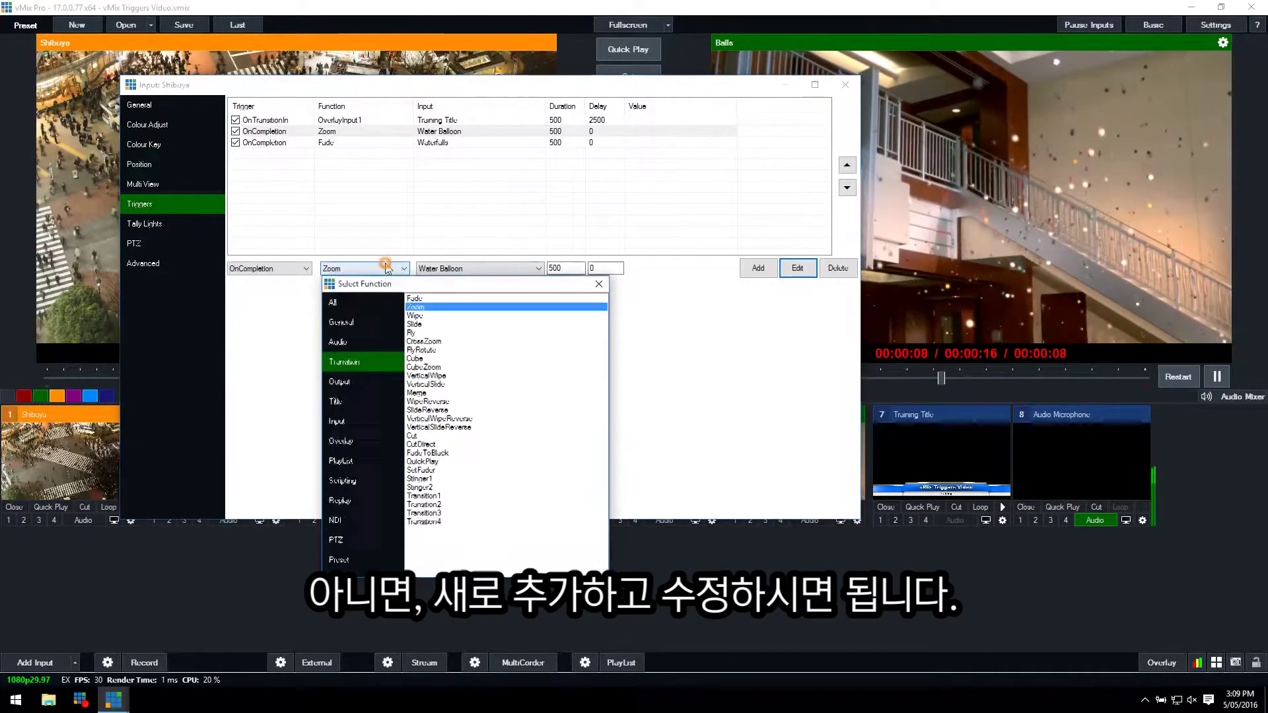
double_click(439, 359)
click(757, 271)
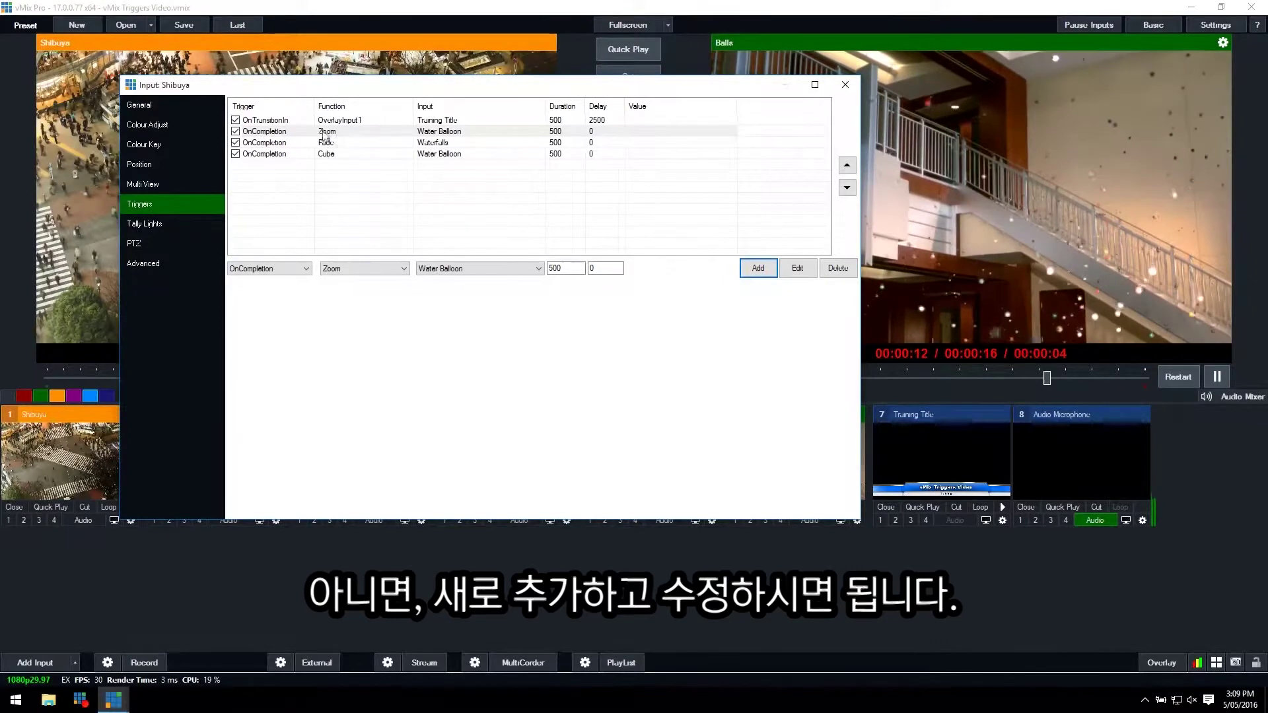
Step: Delete the Cube trigger for Water Balloon and the Fade trigger for Waterfalls from Shibuya's trigger list
click(279, 143)
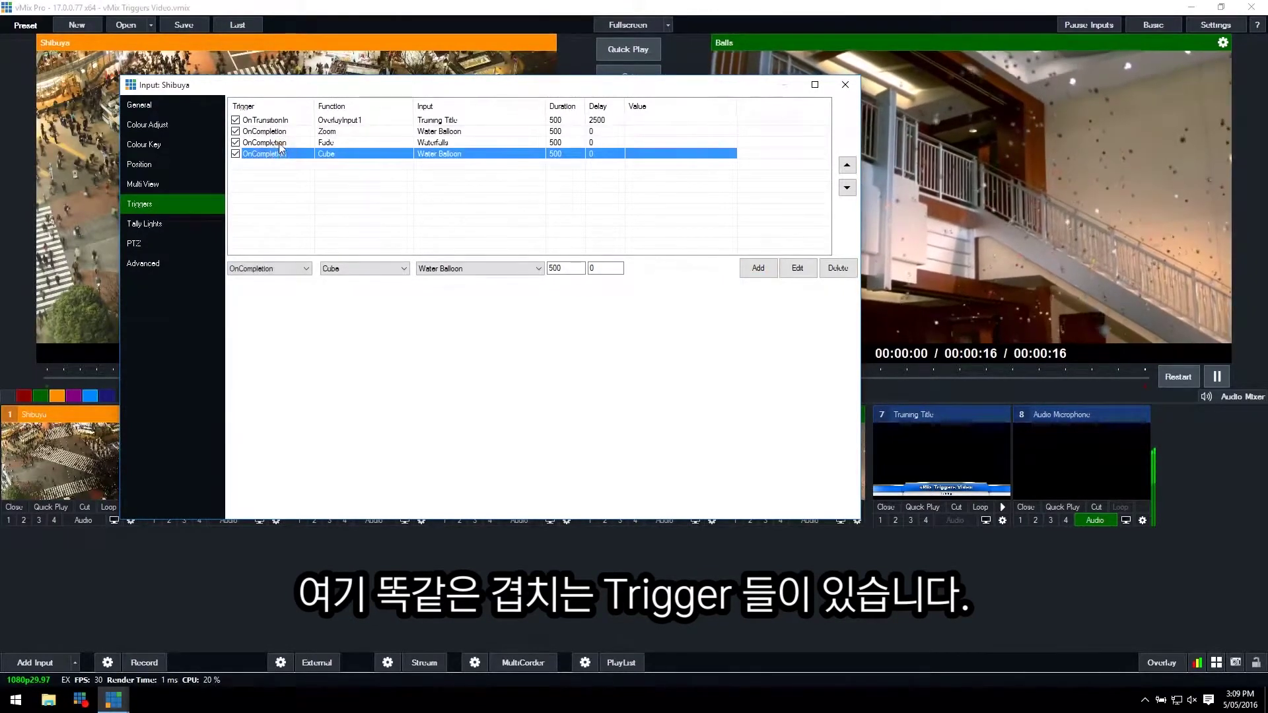
click(289, 155)
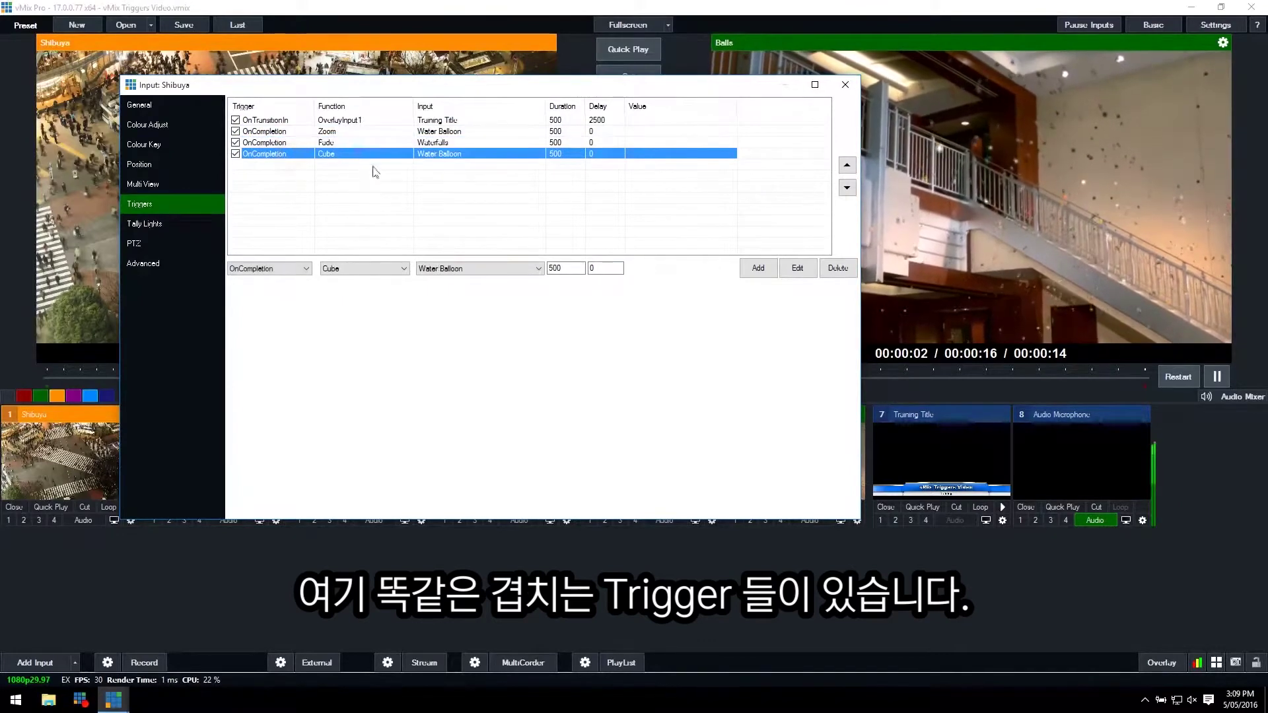
click(842, 268)
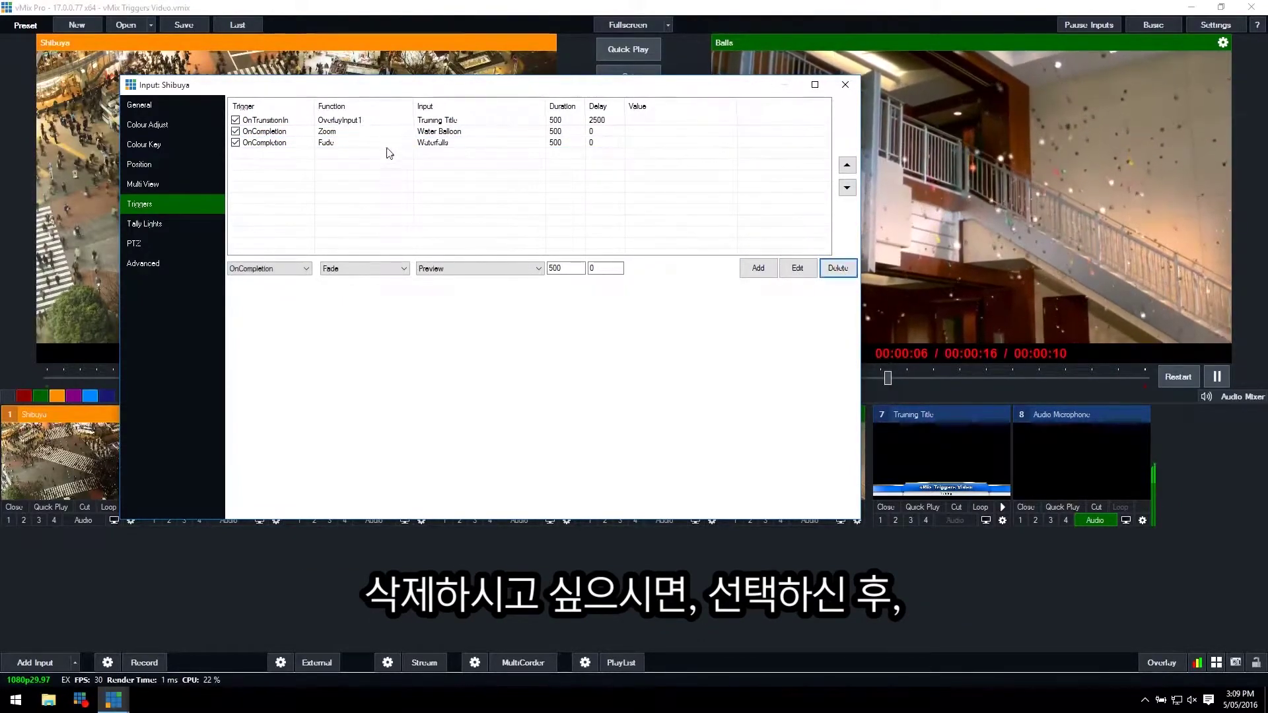
click(386, 145)
click(837, 269)
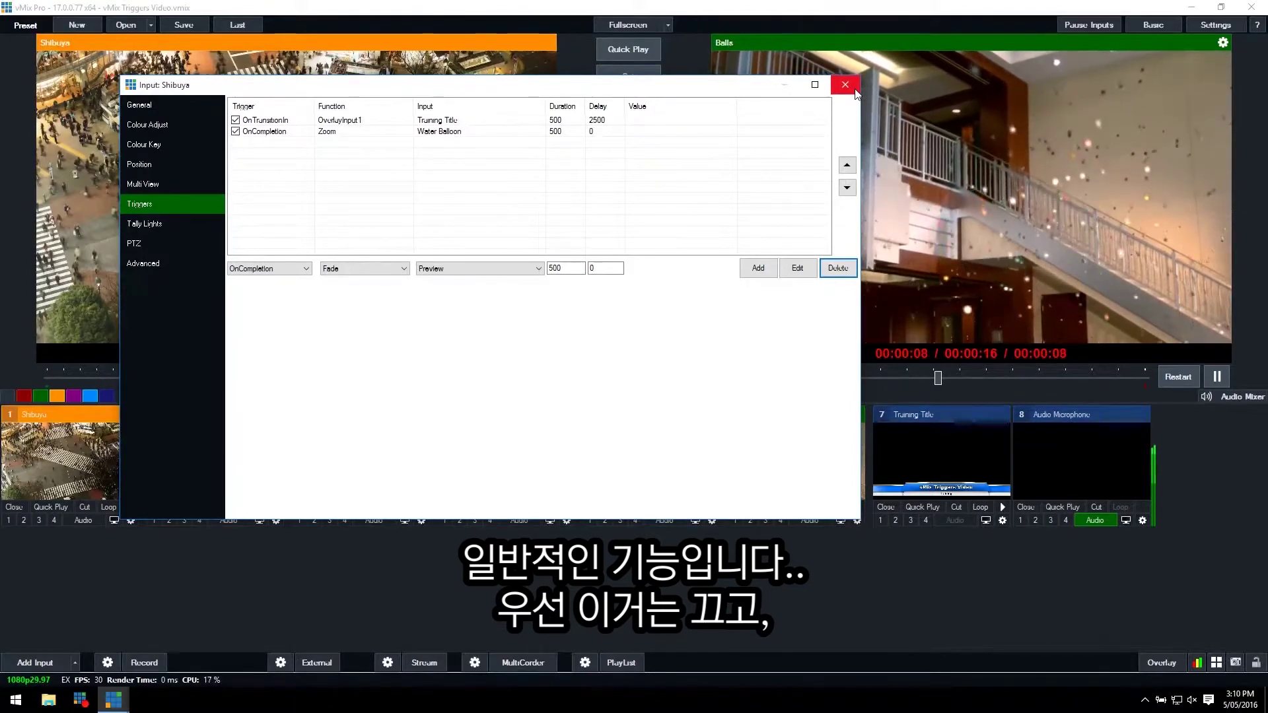
Step: Close the Shibuya settings and set the new trigger event of the Audio Microphone input to OnAudioMeterDB6
click(854, 91)
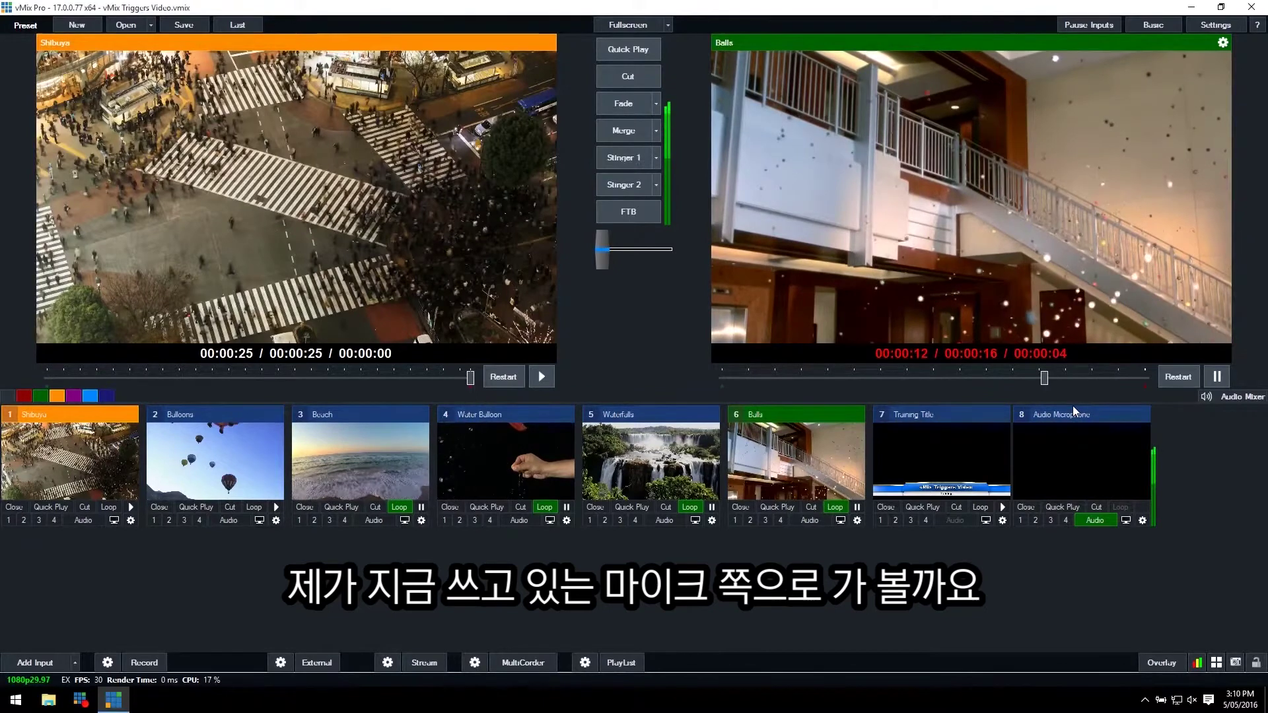
click(1142, 521)
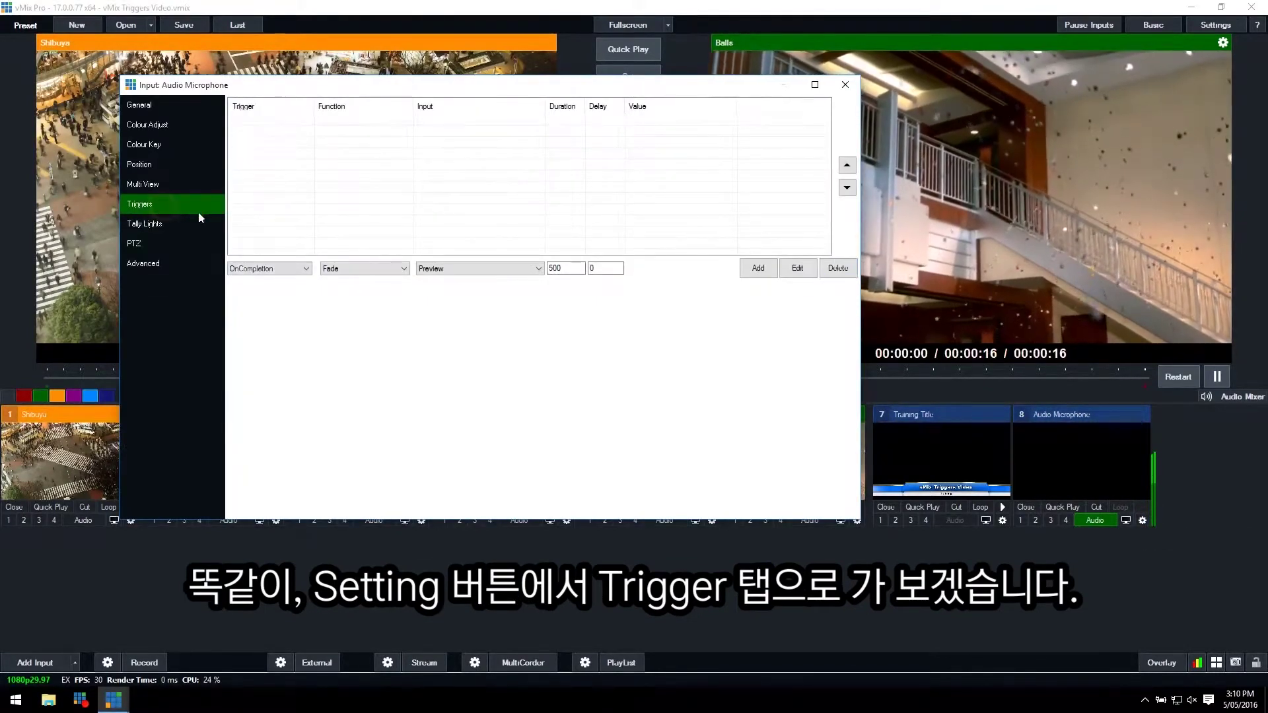
click(279, 268)
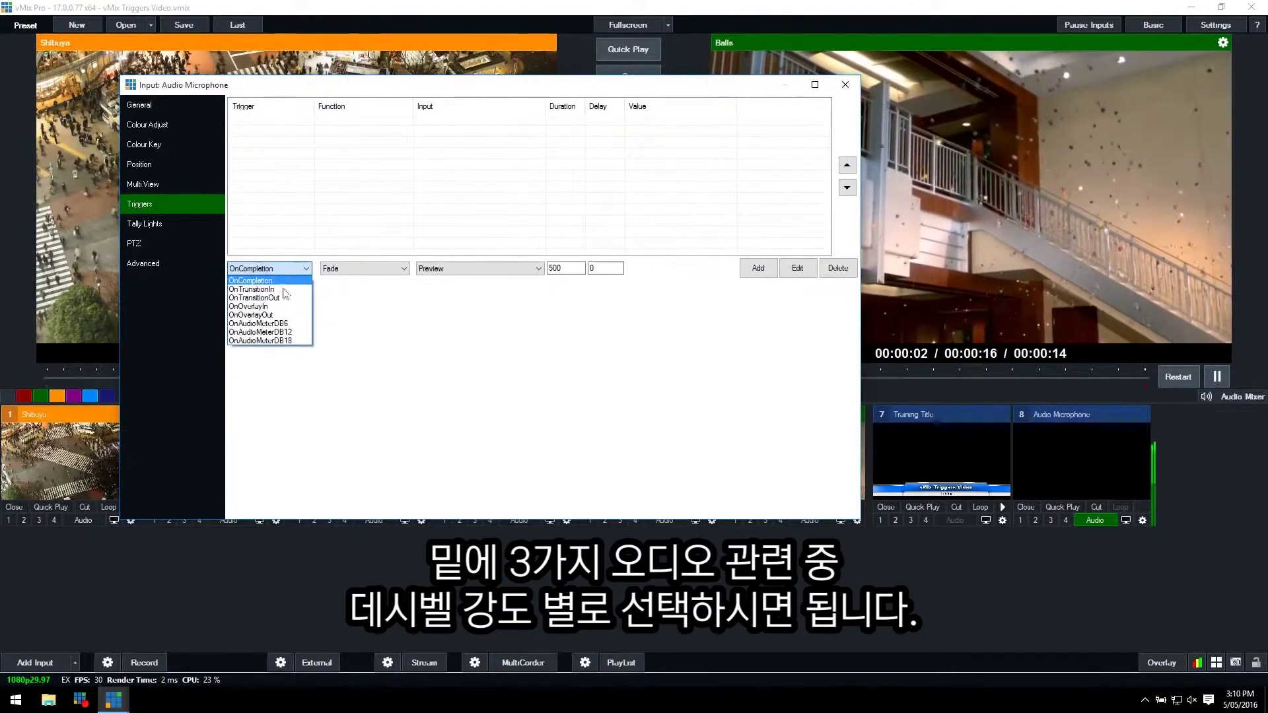
click(277, 324)
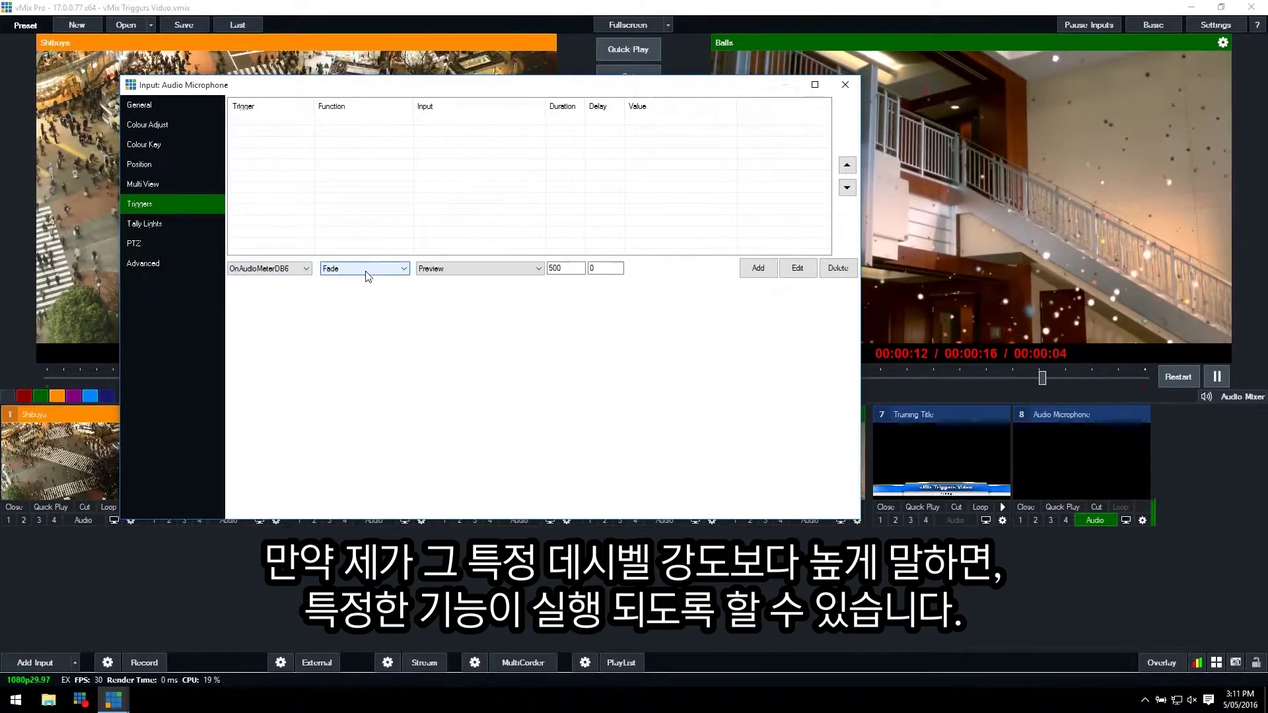
Step: Give the microphone trigger the Wipe function targeting Beach, with a 500 ms duration and 0 delay, and add it to the list
click(458, 270)
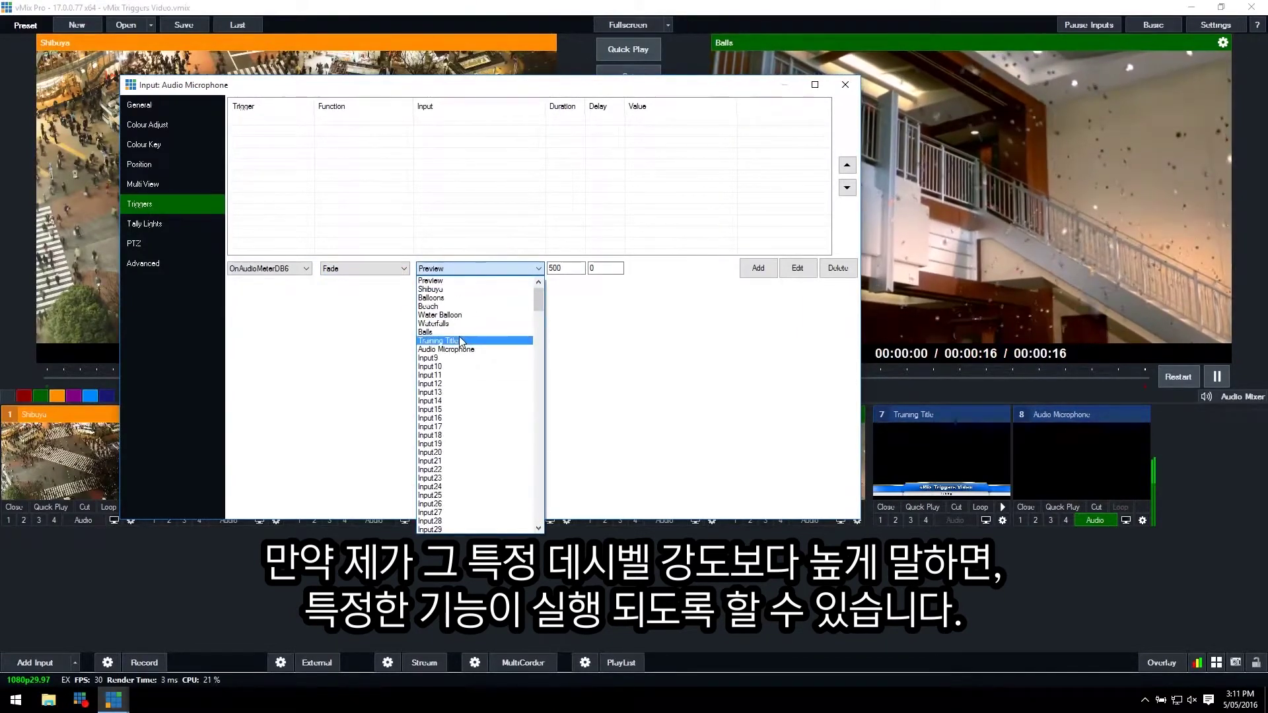
click(346, 271)
click(346, 270)
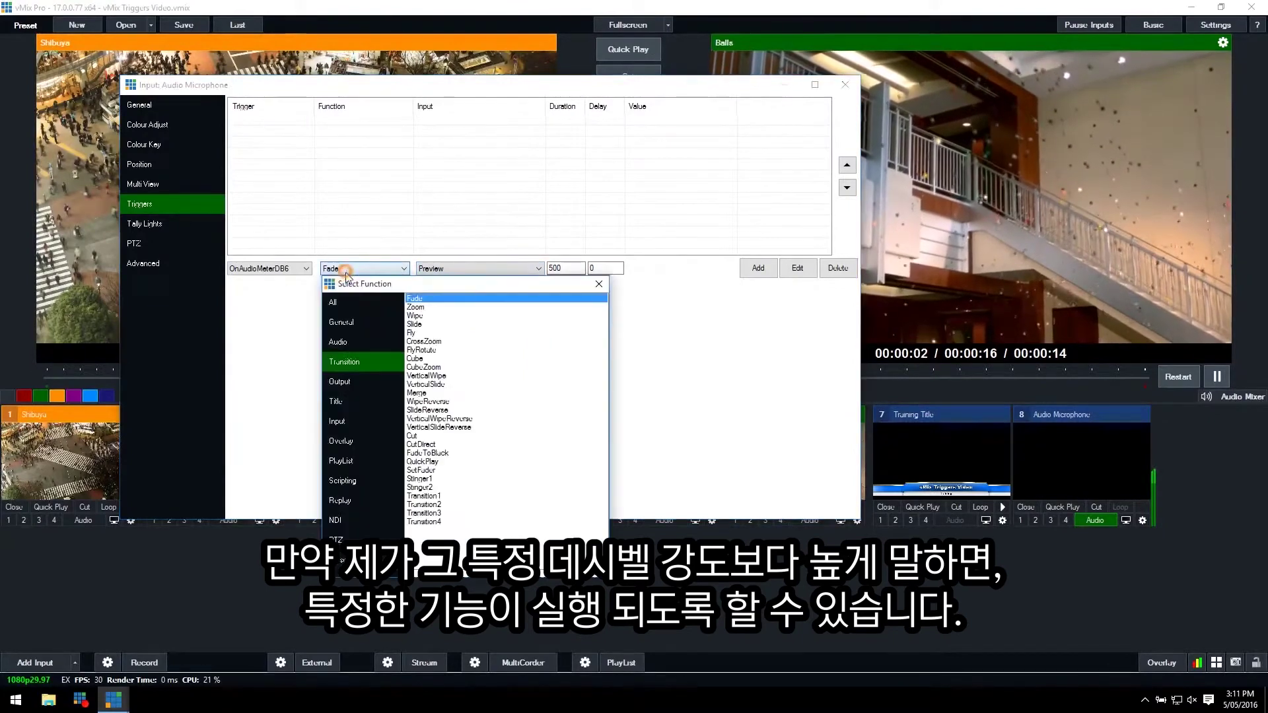
double_click(414, 316)
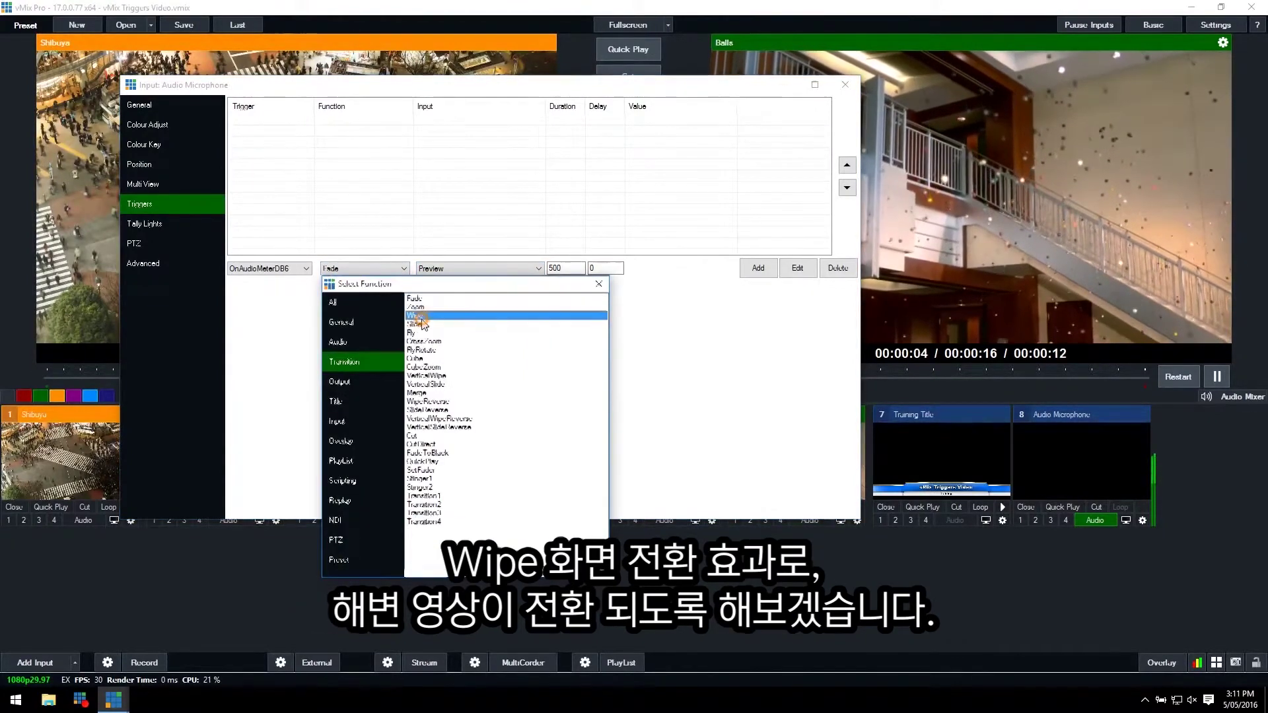
click(463, 269)
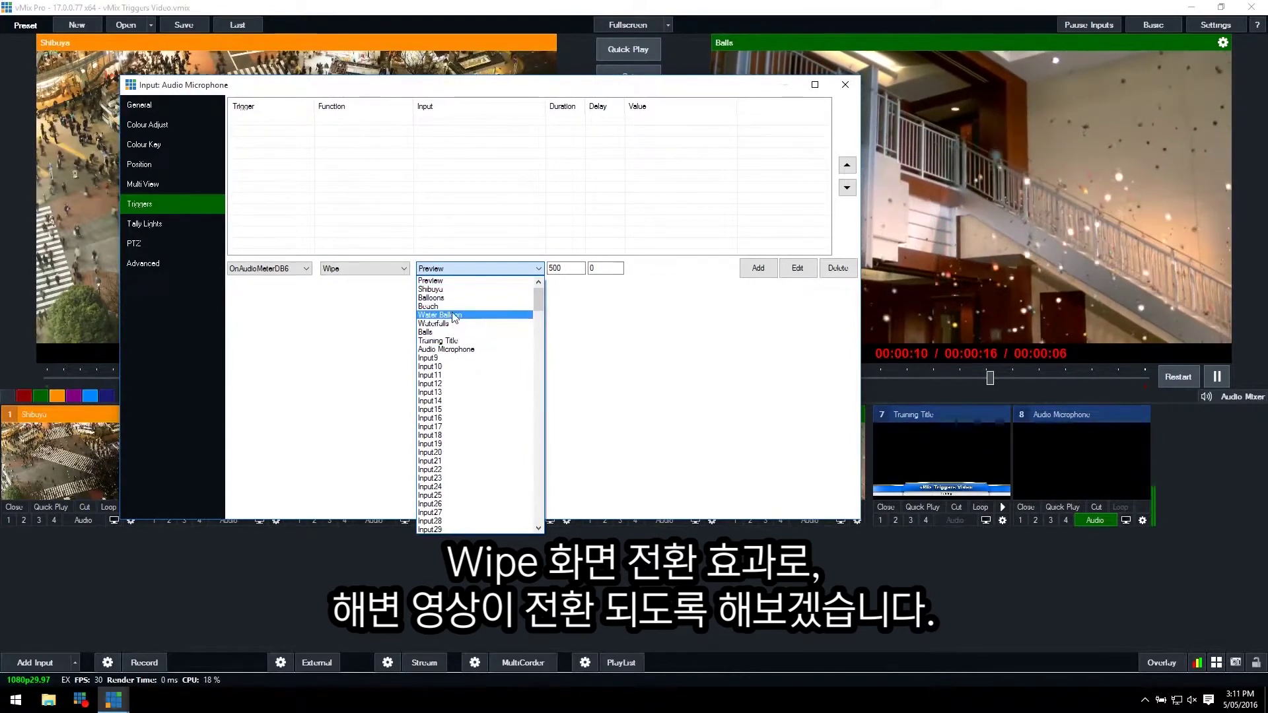
click(473, 307)
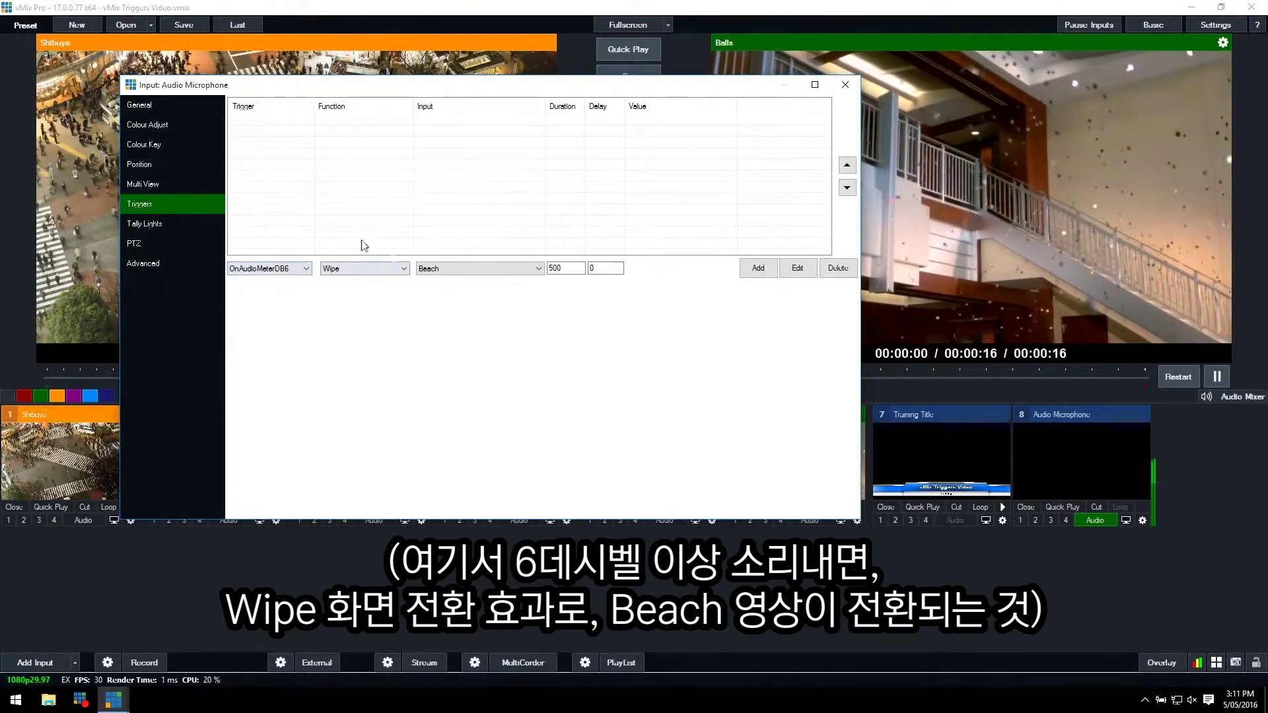
click(754, 270)
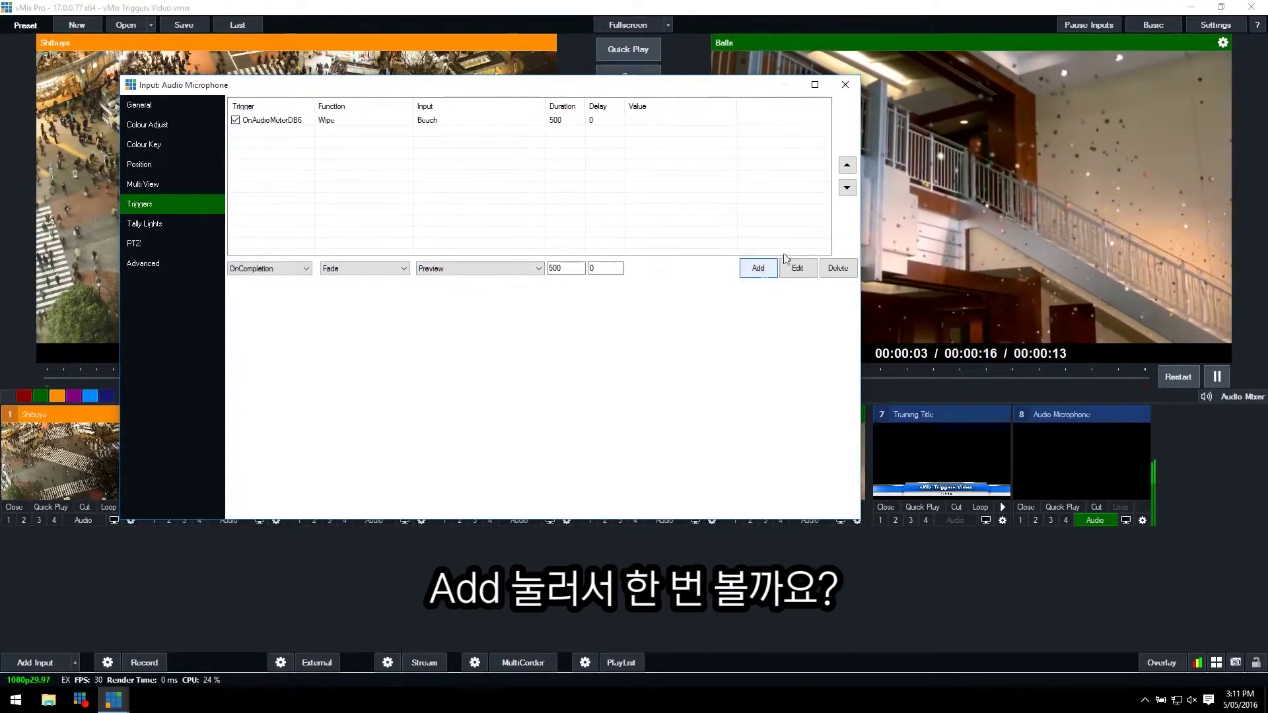
Step: Close the microphone settings to test the audio trigger, and cut Waterfalls to the program output to test it again
click(846, 86)
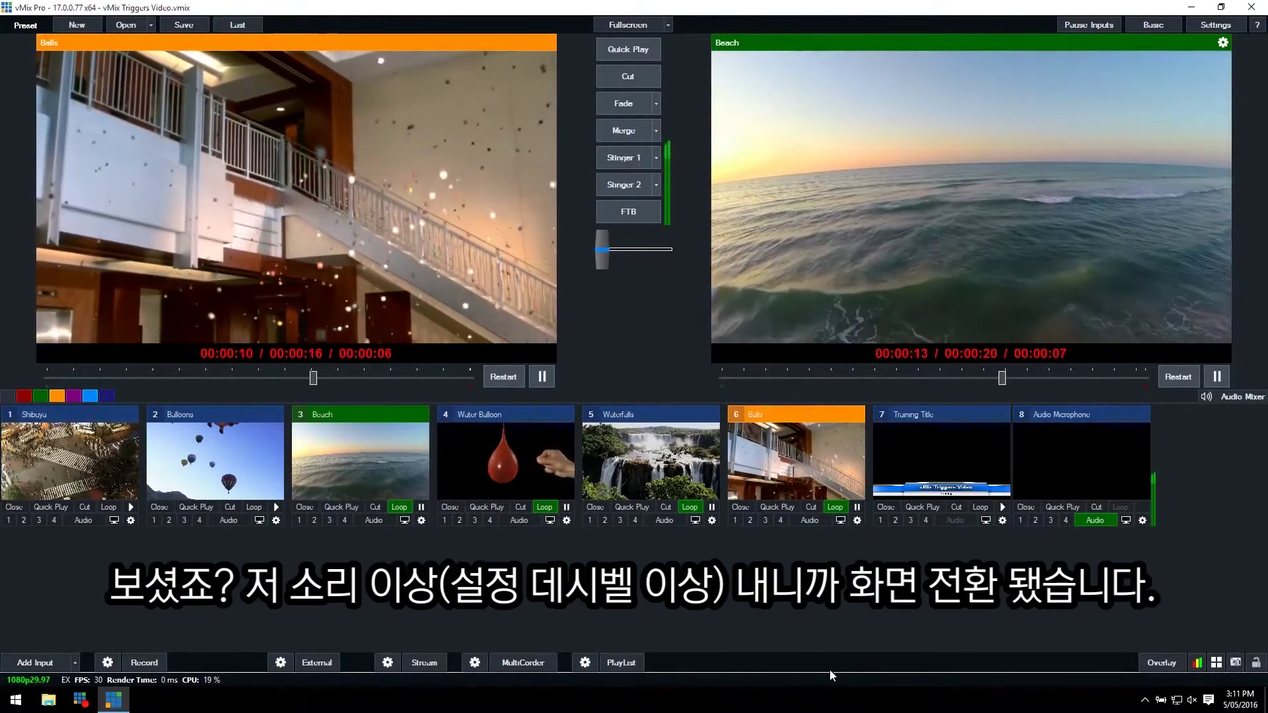
click(590, 520)
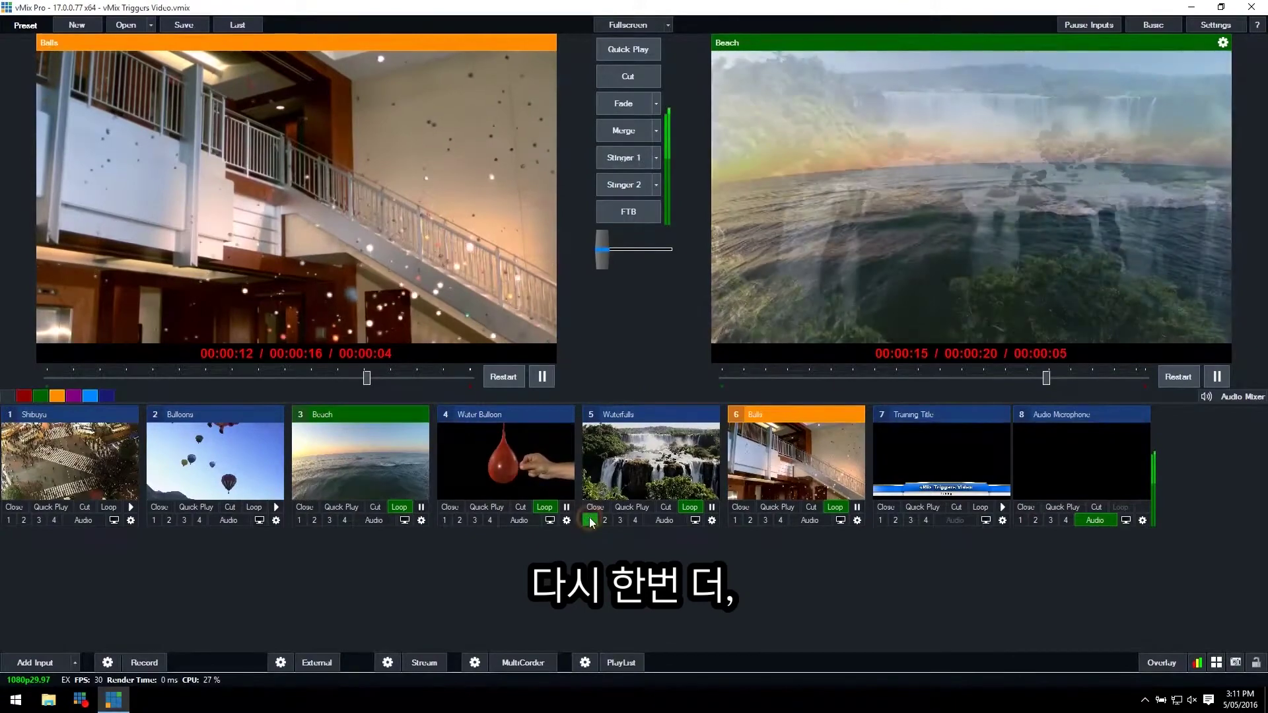
click(590, 520)
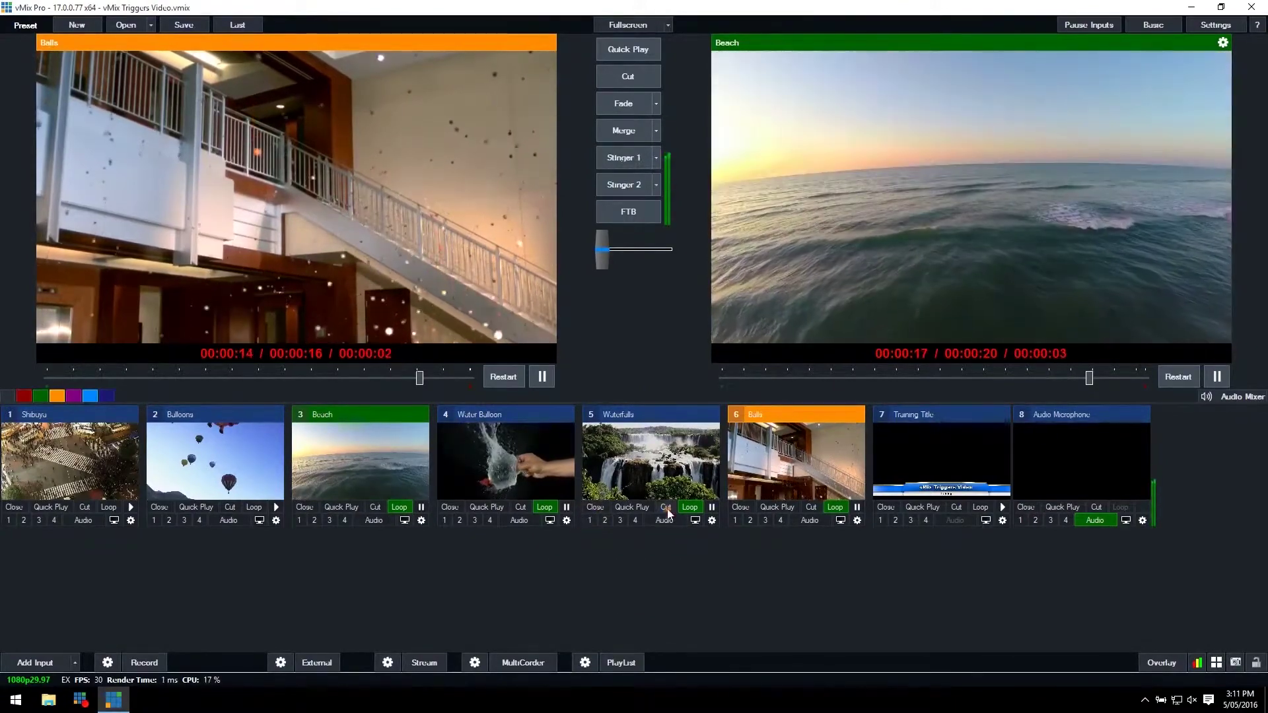
click(666, 508)
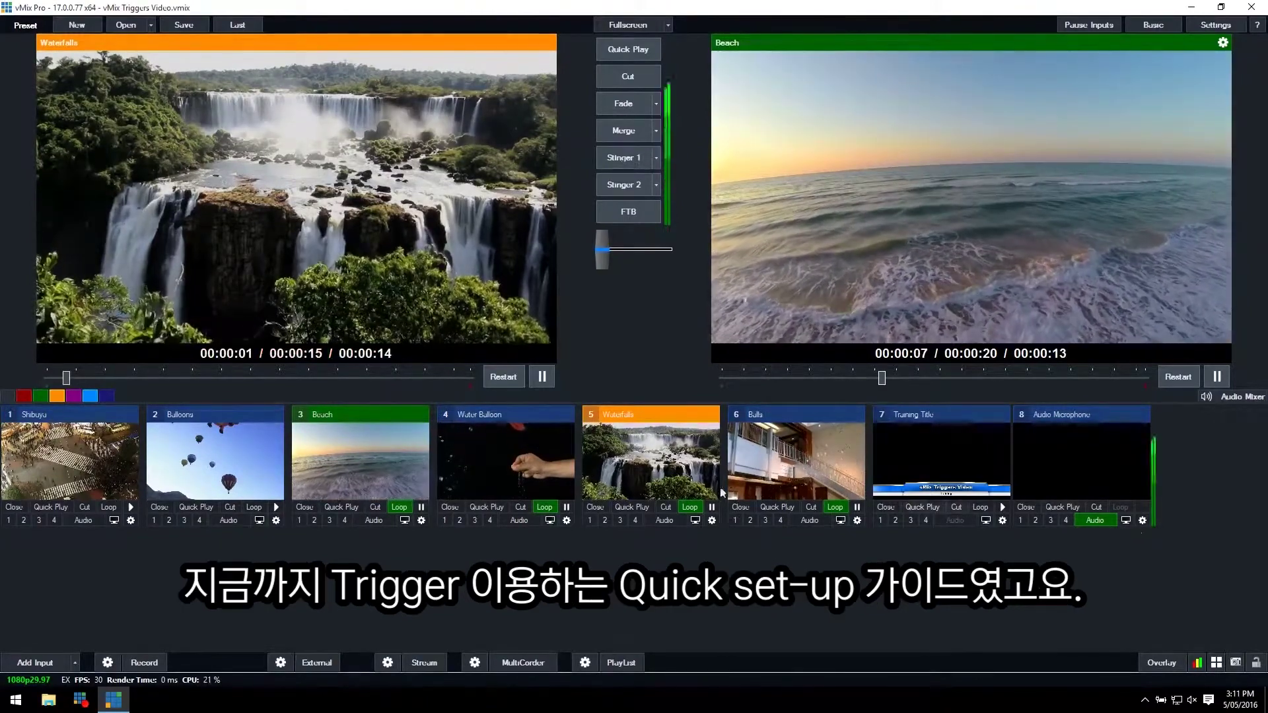
Step: View the trigger settings of the Beach input, close them, and open those of the Balloons input
click(421, 520)
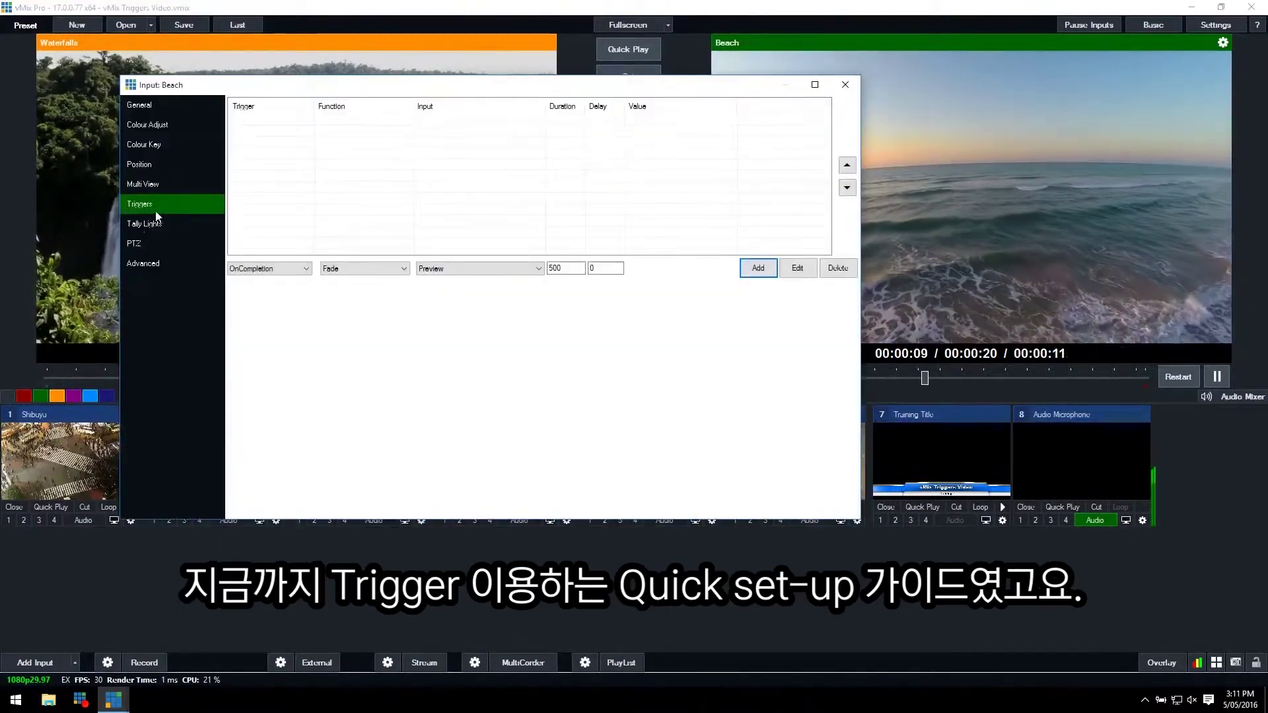
click(845, 84)
click(276, 520)
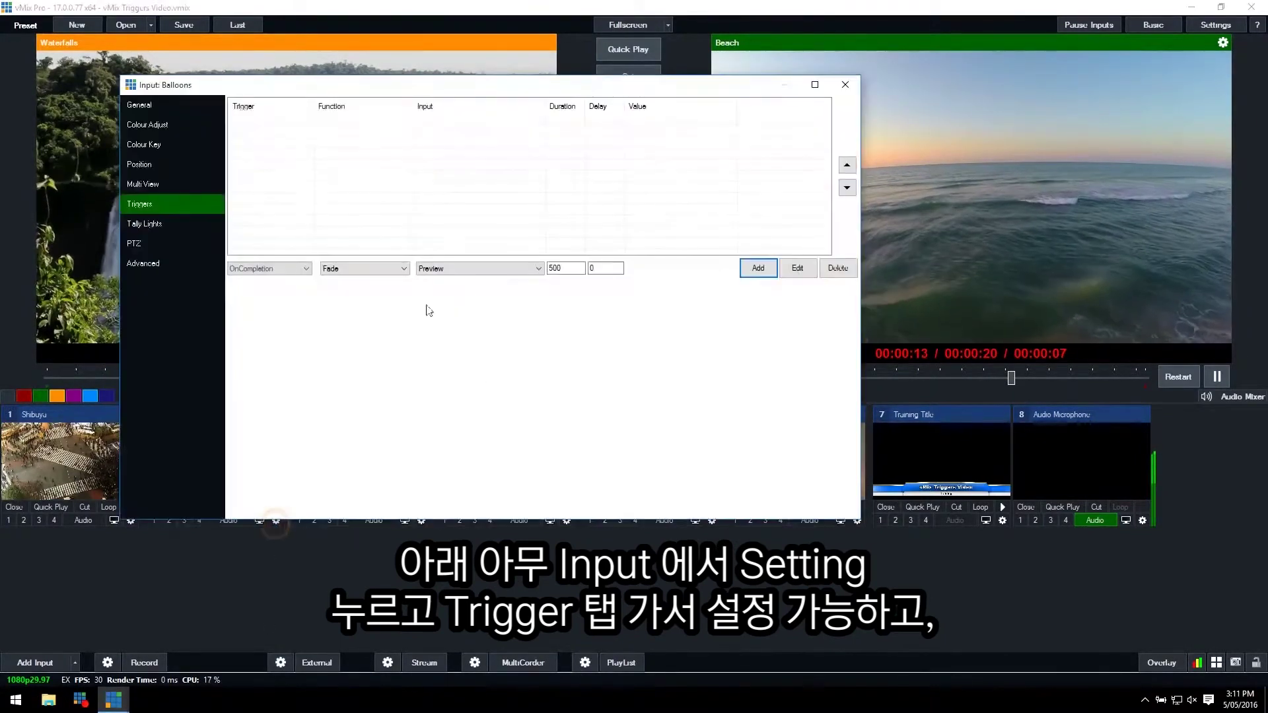